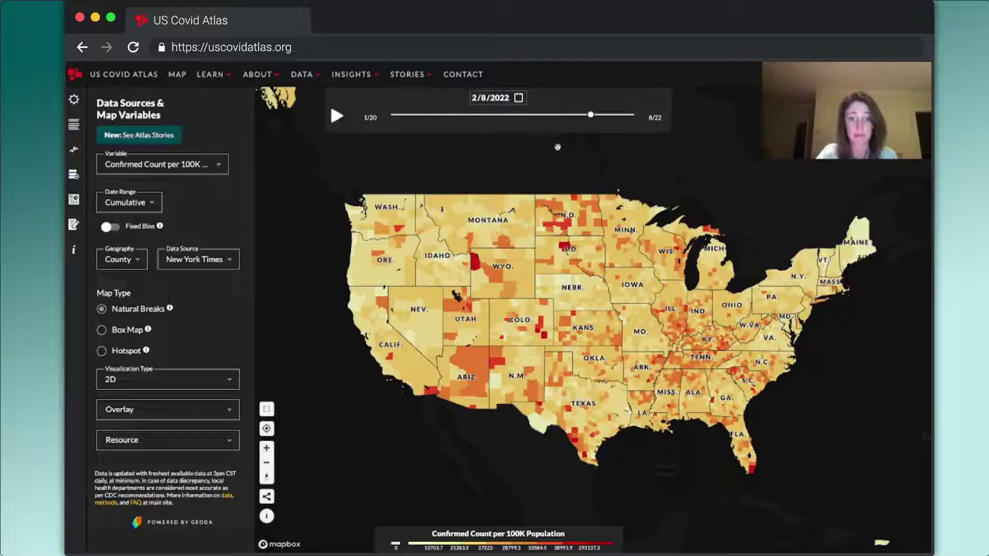
- Open the map and clear its view by dismissing the Atlas Stories notice and hiding the Cases line chart
{"action": "left_click", "coordinate": [179, 78]}
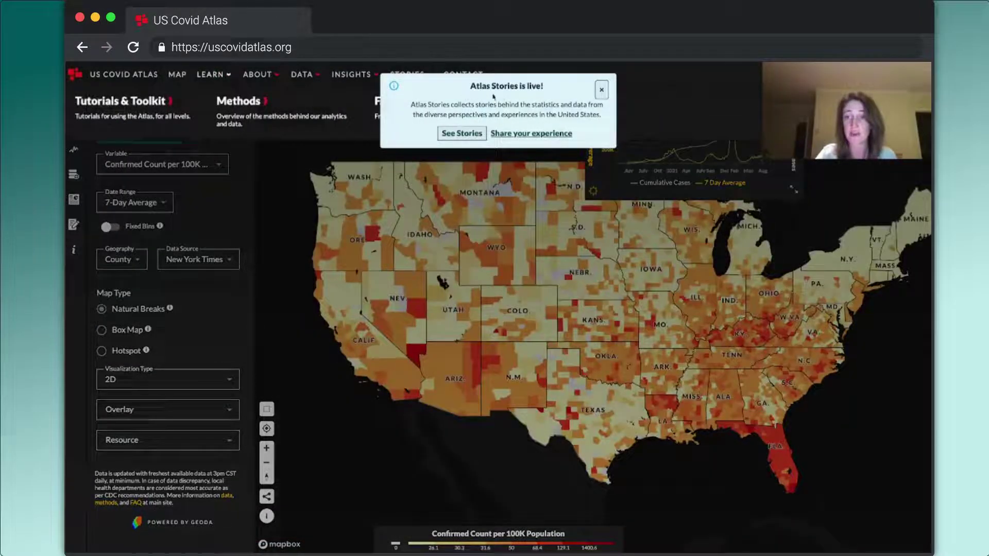
{"action": "left_click", "coordinate": [602, 91]}
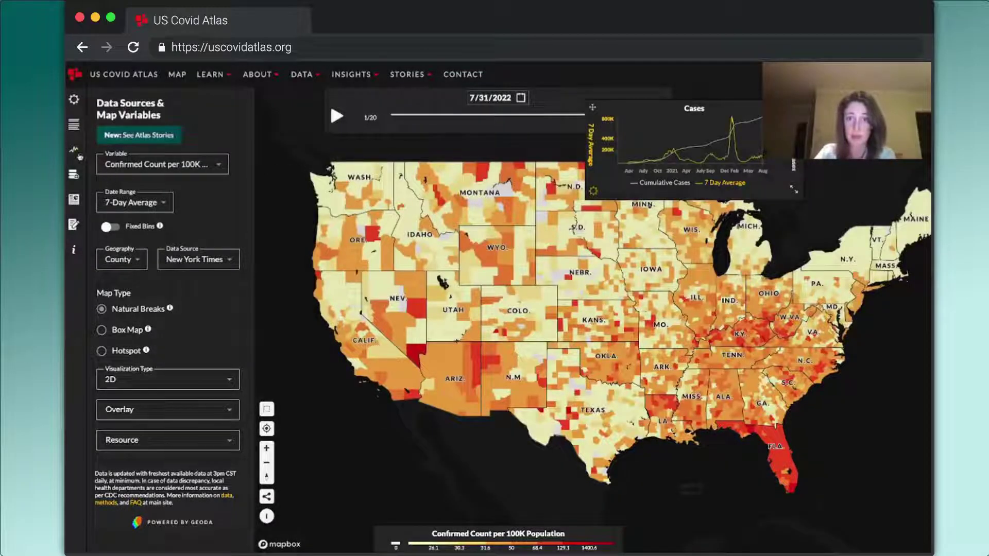
{"action": "left_click", "coordinate": [77, 153]}
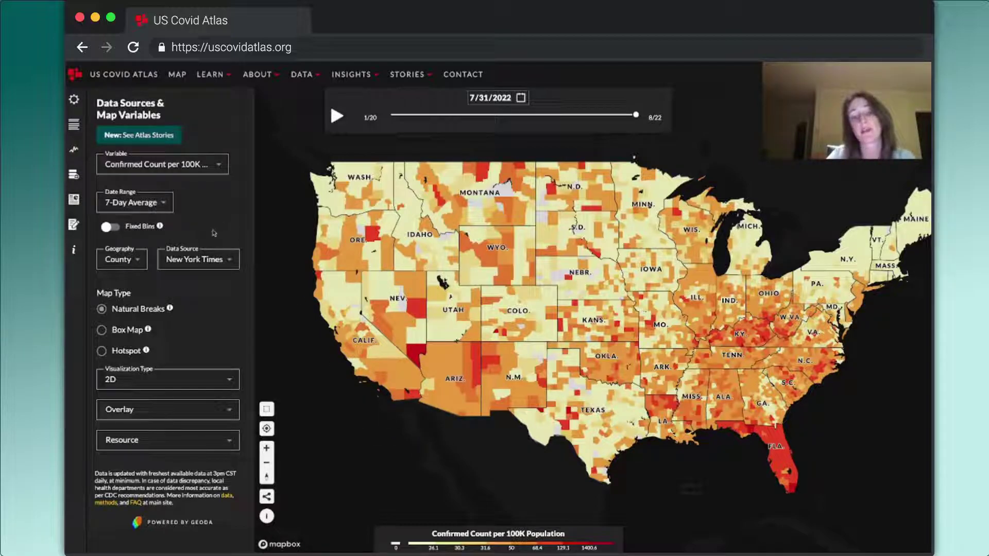
- Map the Confirmed Count per 100K Population variable with a Cumulative date range
{"action": "left_click", "coordinate": [219, 170]}
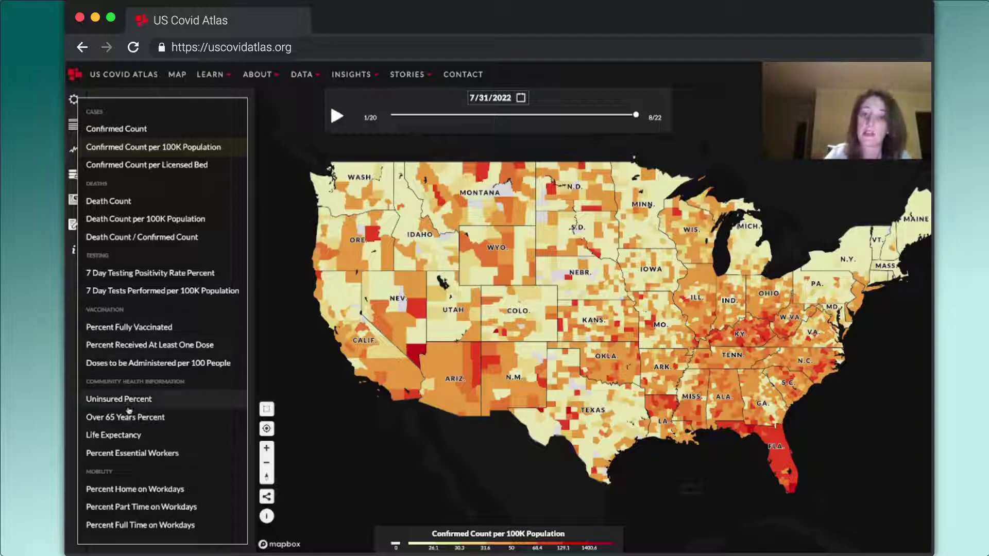
{"action": "left_click", "coordinate": [152, 152]}
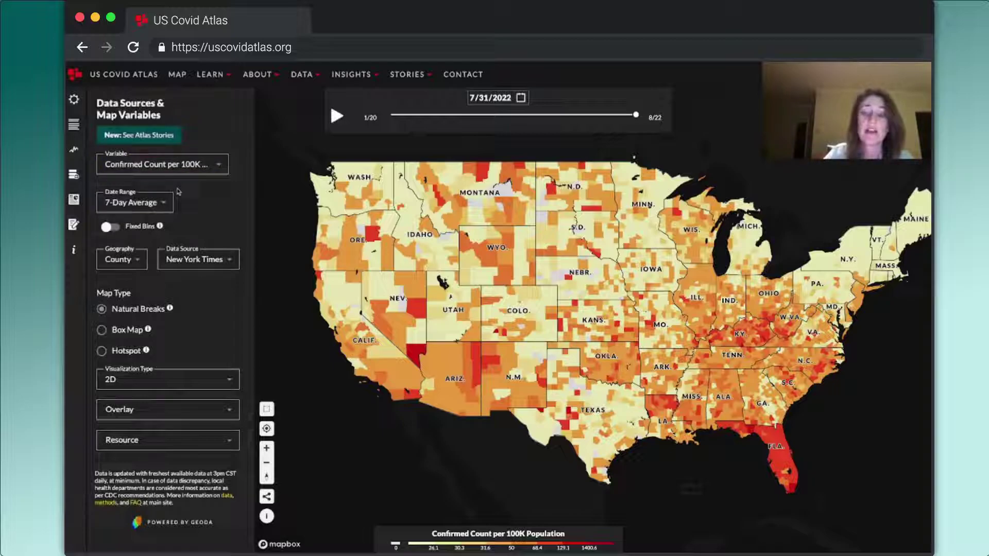
{"action": "left_click", "coordinate": [136, 209]}
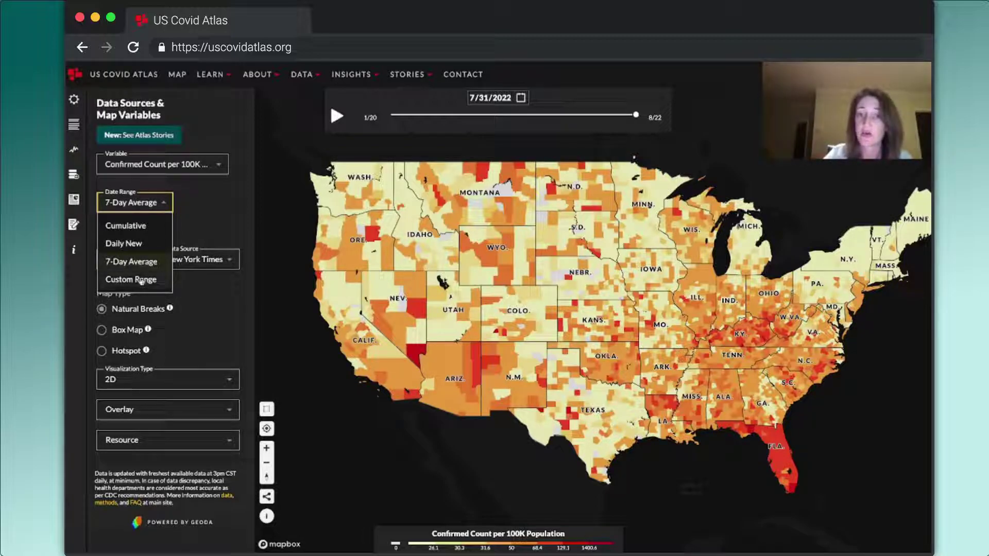
{"action": "left_click", "coordinate": [140, 229]}
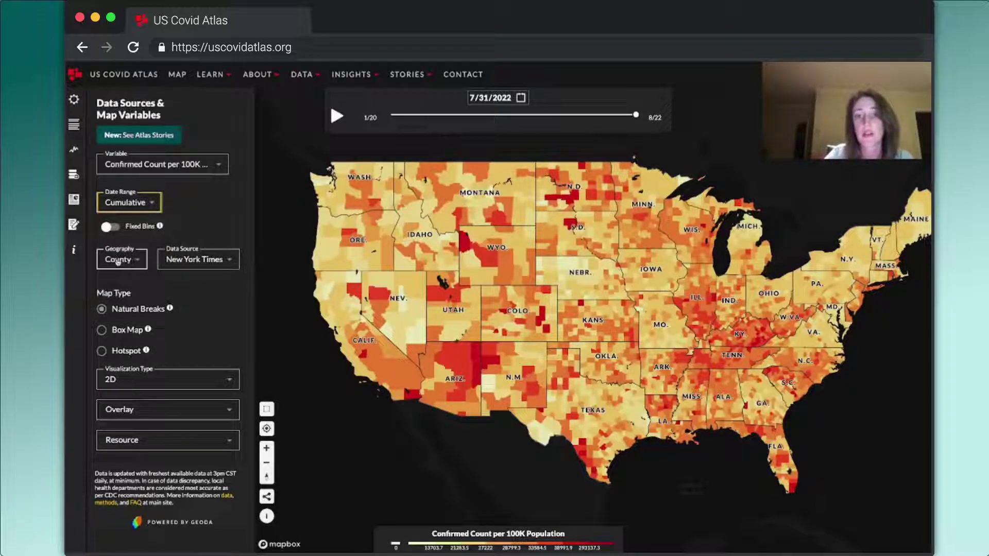
- Try the State geography and return the map to County level
{"action": "left_click", "coordinate": [119, 264]}
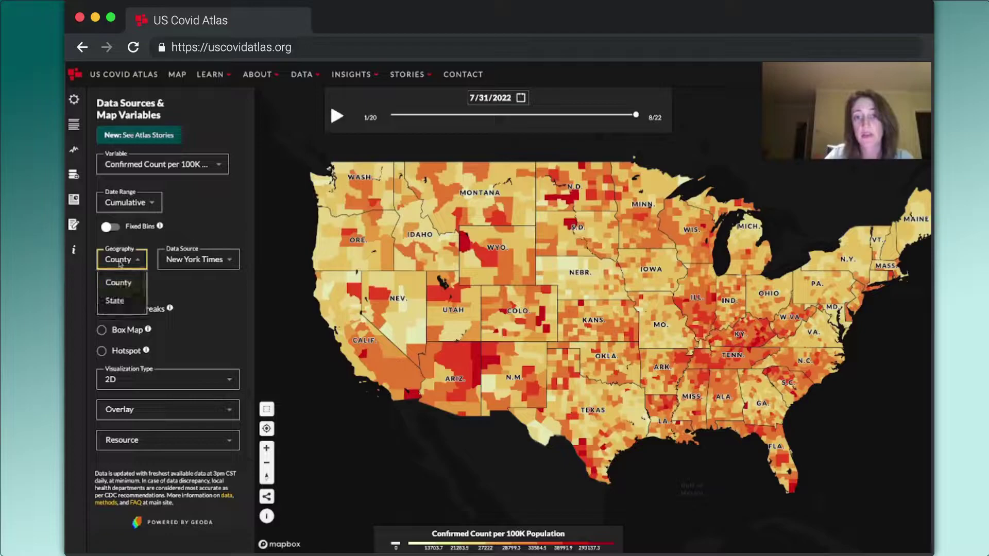
{"action": "left_click", "coordinate": [124, 302]}
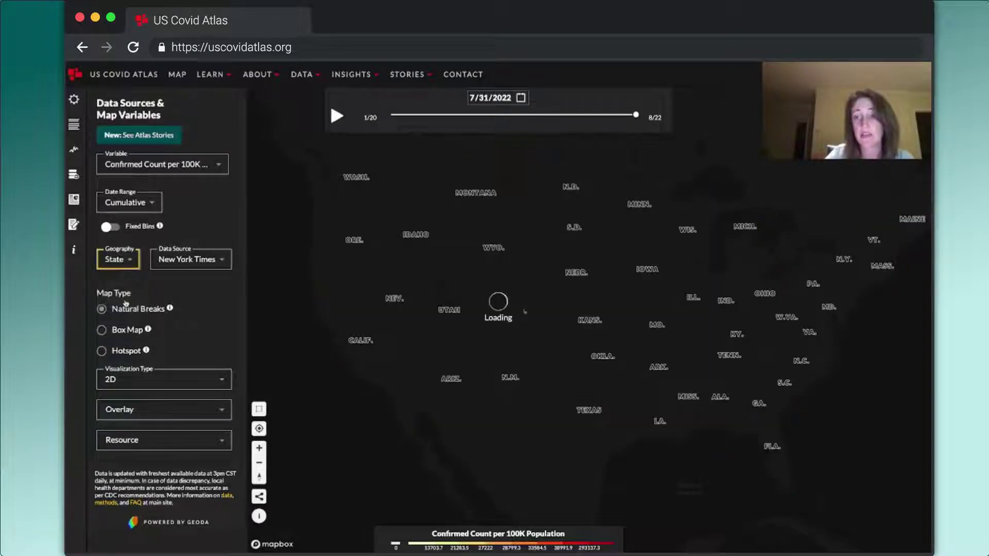
{"action": "left_click", "coordinate": [124, 264]}
{"action": "left_click", "coordinate": [123, 282]}
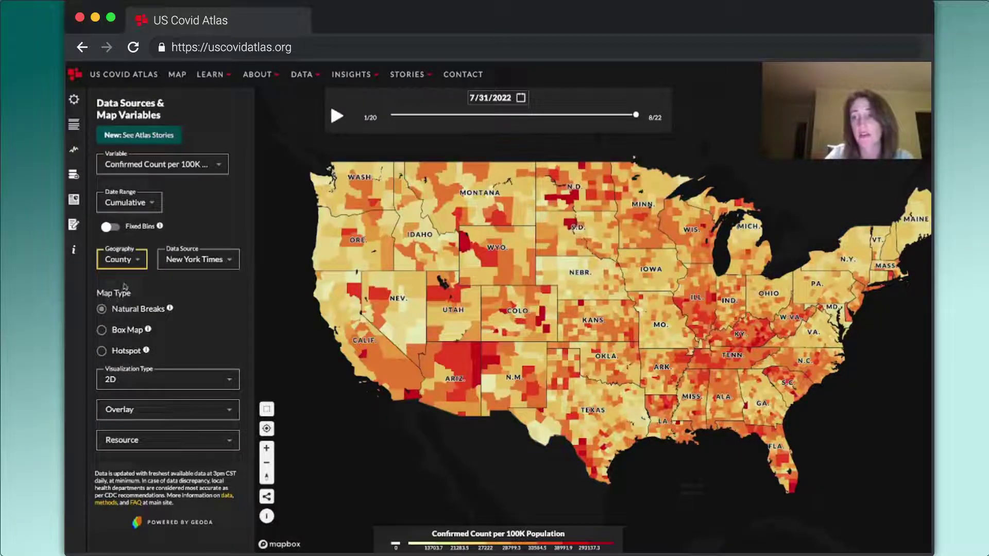
- Review the available data sources while keeping New York Times, and read the explanation of Natural Breaks
{"action": "left_click", "coordinate": [219, 261]}
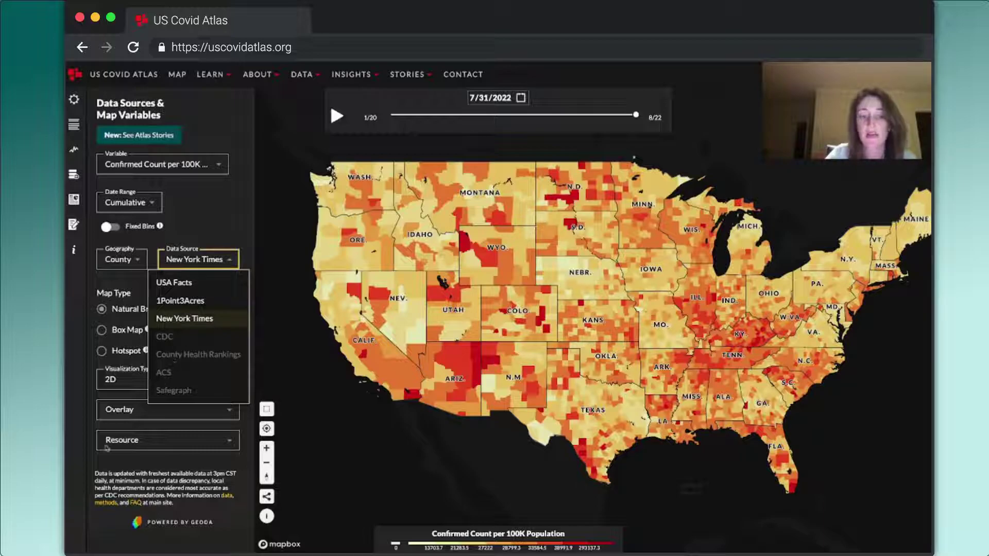
{"action": "mouse_move", "coordinate": [206, 553]}
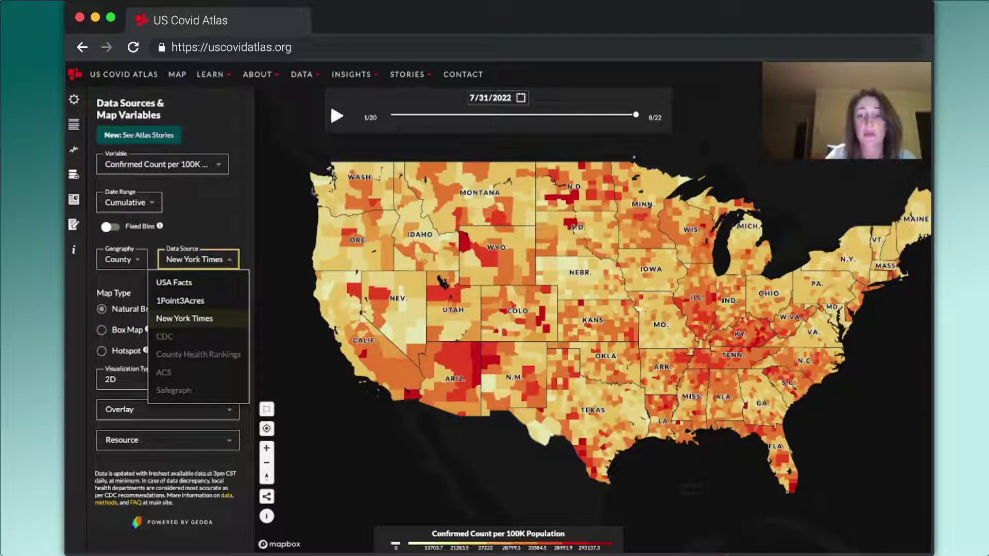
{"action": "left_click", "coordinate": [238, 319]}
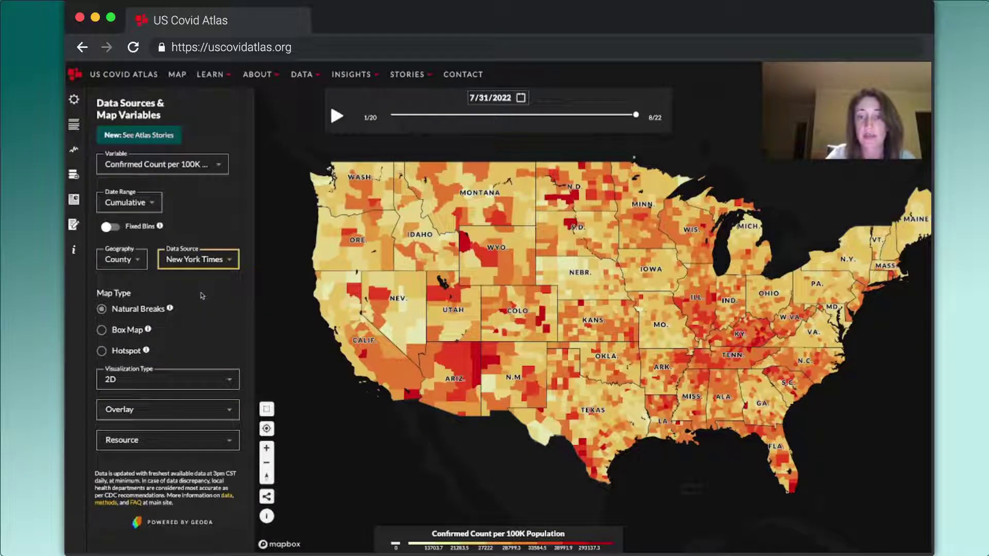
{"action": "mouse_move", "coordinate": [170, 308]}
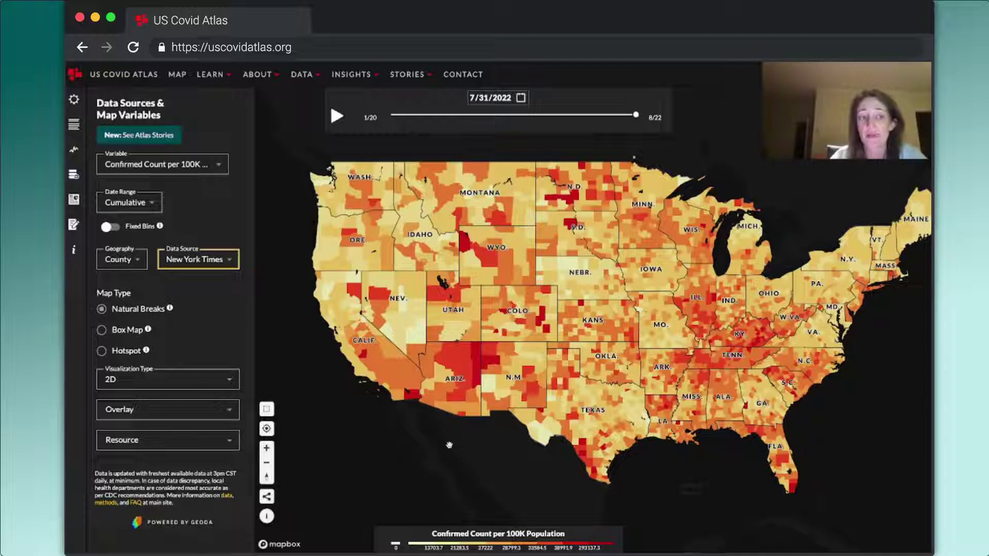
- Examine county case counts in Alaska, Puerto Rico and New Mexico on the map
{"action": "scroll", "coordinate": [449, 445], "scroll_direction": "down", "scroll_amount": 5}
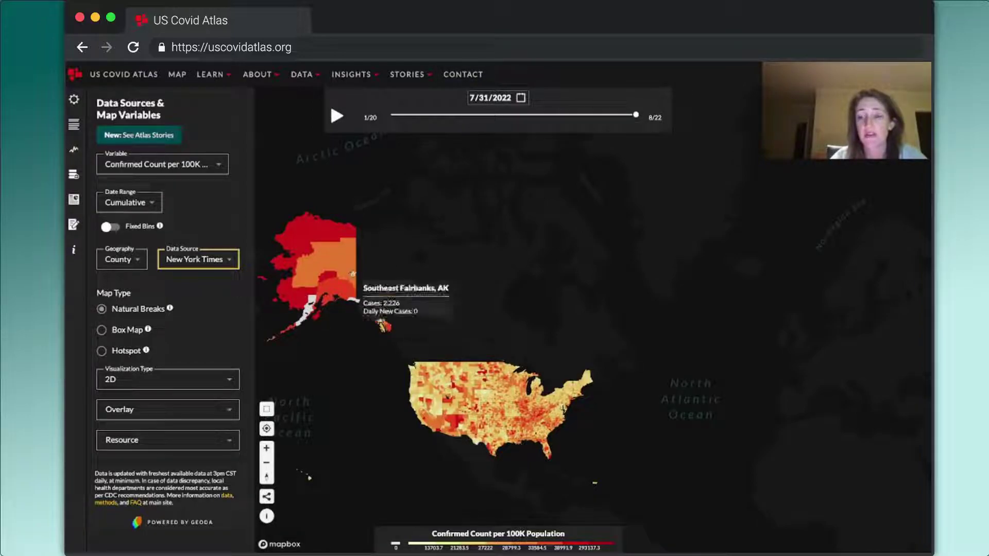
{"action": "left_click_drag", "start_coordinate": [350, 356], "coordinate": [427, 361]}
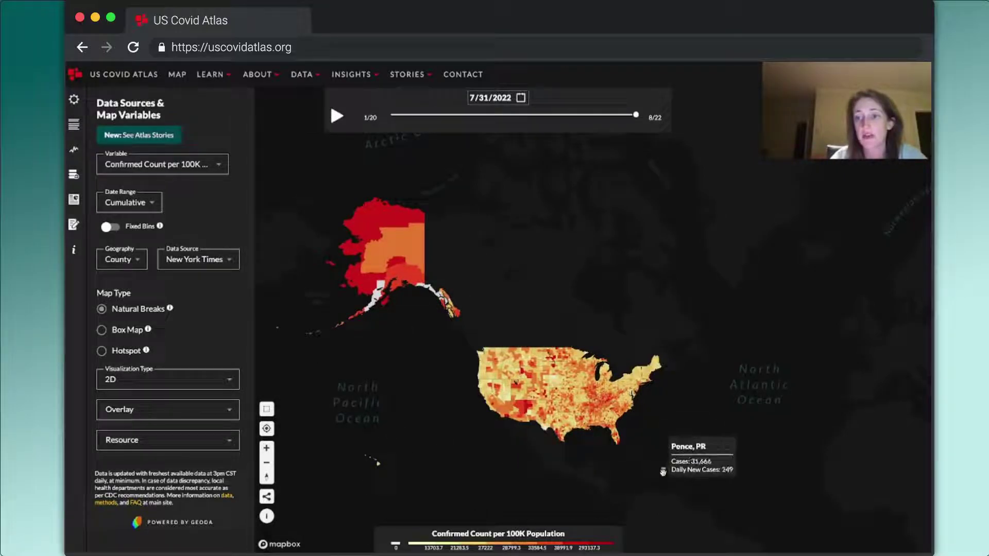
{"action": "scroll", "coordinate": [594, 460], "scroll_direction": "up", "scroll_amount": 5}
{"action": "left_click_drag", "start_coordinate": [593, 461], "coordinate": [688, 516]}
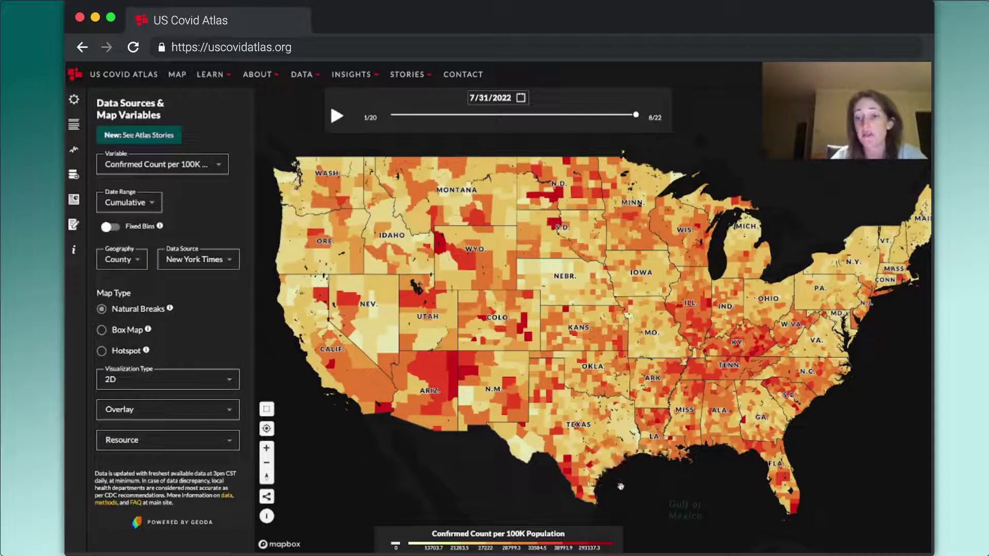
{"action": "scroll", "coordinate": [464, 399], "scroll_direction": "up", "scroll_amount": 5}
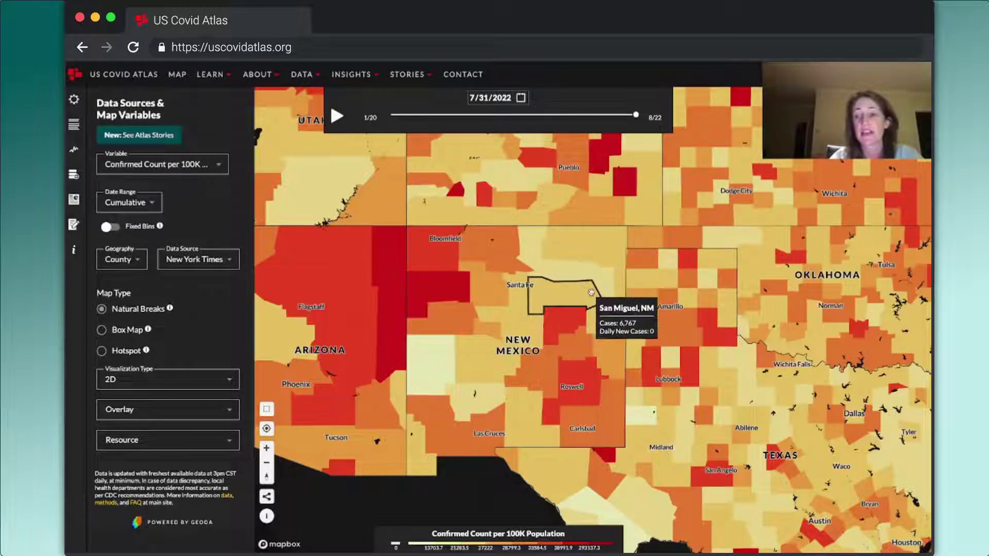
- Highlight the counties in each Confirmed Count per 100K Population legend bin, working from the highest range to the lowest
{"action": "scroll", "coordinate": [590, 292], "scroll_direction": "down", "scroll_amount": 1}
{"action": "scroll", "coordinate": [591, 292], "scroll_direction": "down", "scroll_amount": 2}
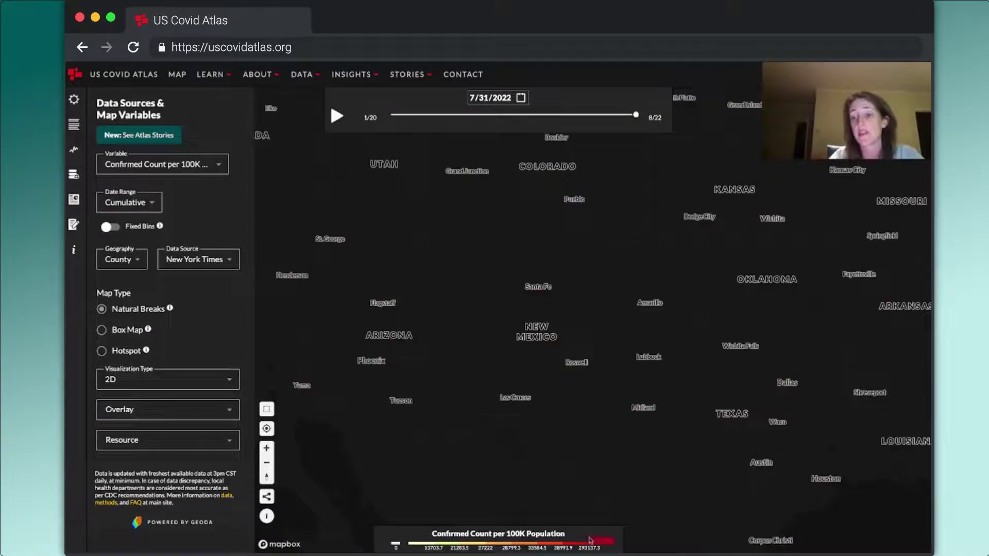
{"action": "mouse_move", "coordinate": [590, 540]}
{"action": "scroll", "coordinate": [582, 505], "scroll_direction": "down", "scroll_amount": 3}
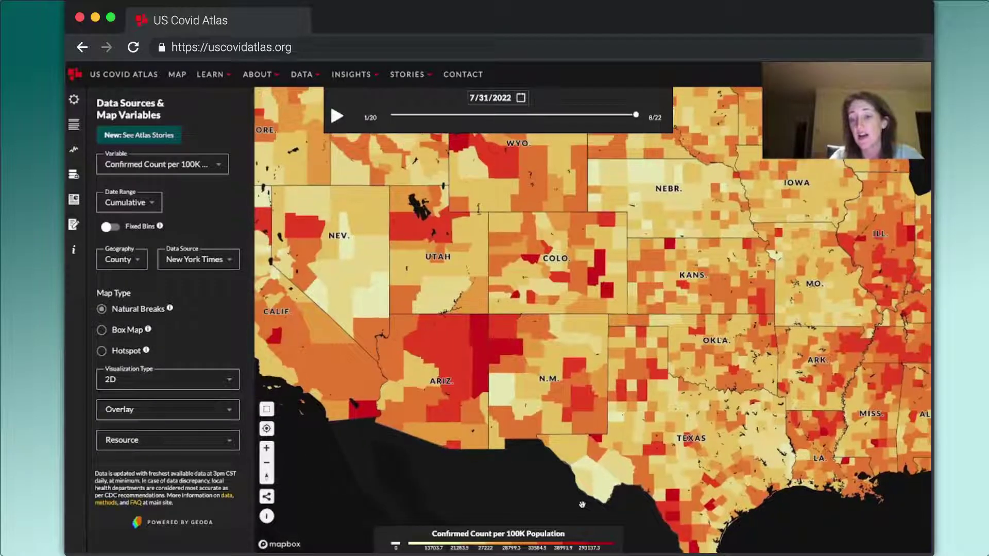
{"action": "mouse_move", "coordinate": [587, 539]}
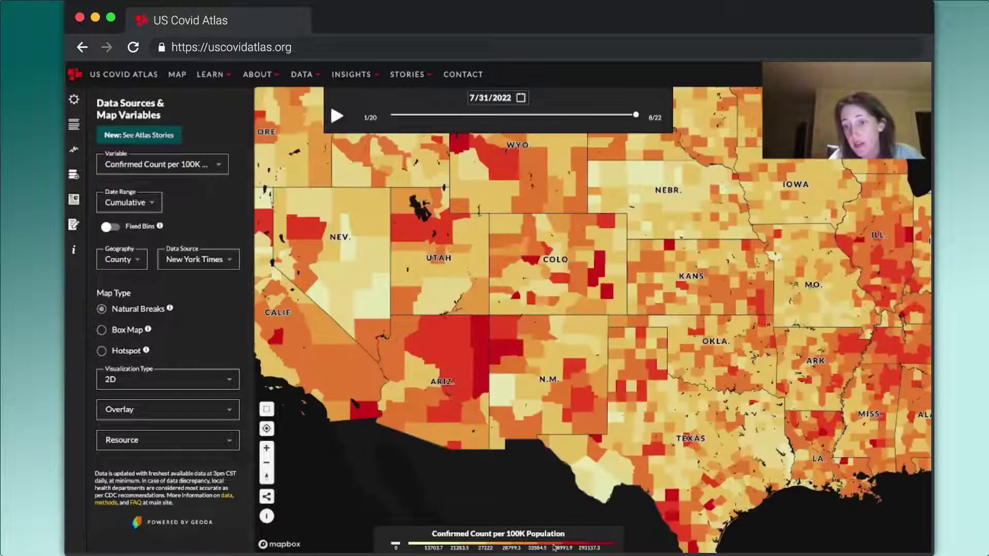
{"action": "mouse_move", "coordinate": [552, 546]}
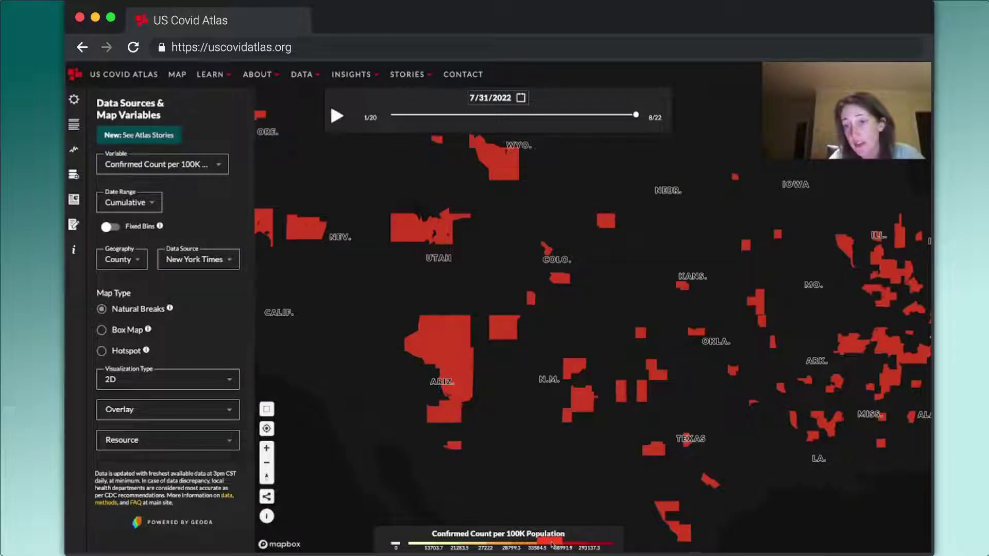
{"action": "mouse_move", "coordinate": [508, 547]}
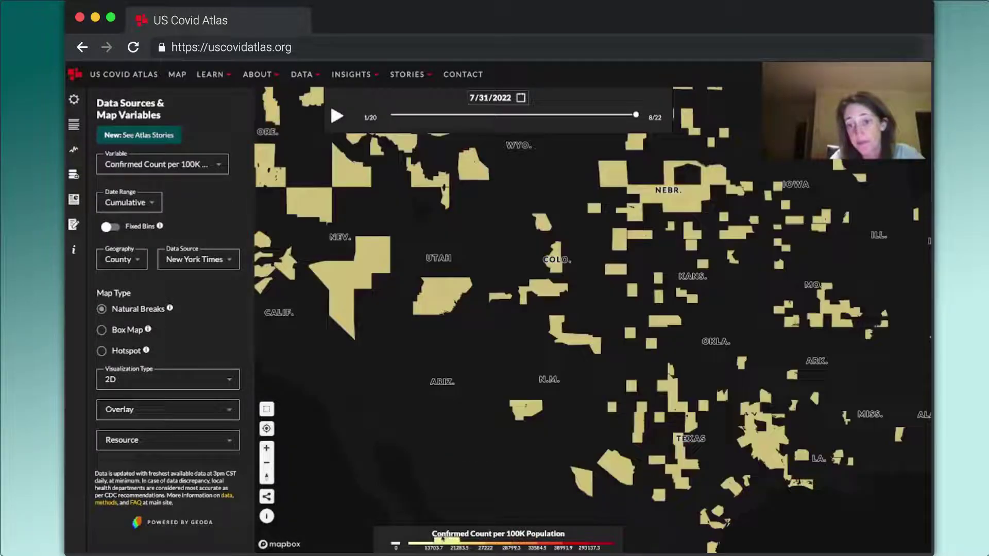
{"action": "mouse_move", "coordinate": [416, 542]}
{"action": "scroll", "coordinate": [361, 500], "scroll_direction": "down", "scroll_amount": 2}
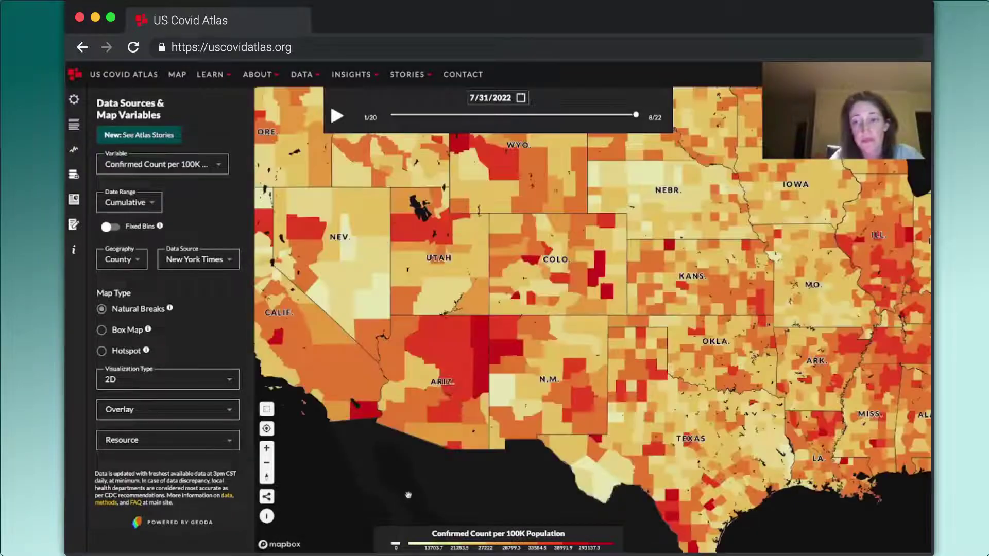
{"action": "scroll", "coordinate": [361, 500], "scroll_direction": "down", "scroll_amount": 3}
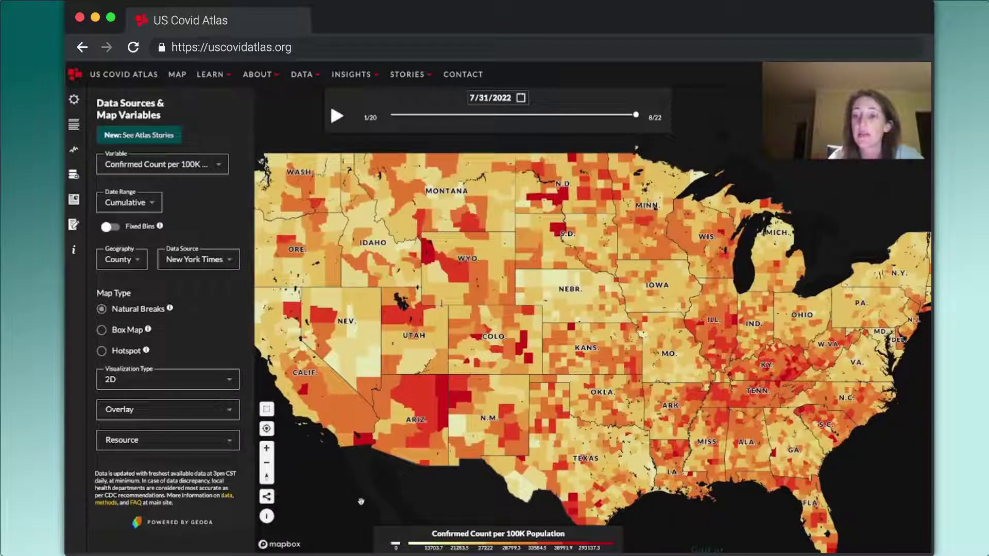
- Examine the <25% and Lower Outlier categories in a Box Map, and restore the Natural Breaks map type
{"action": "left_click", "coordinate": [102, 330]}
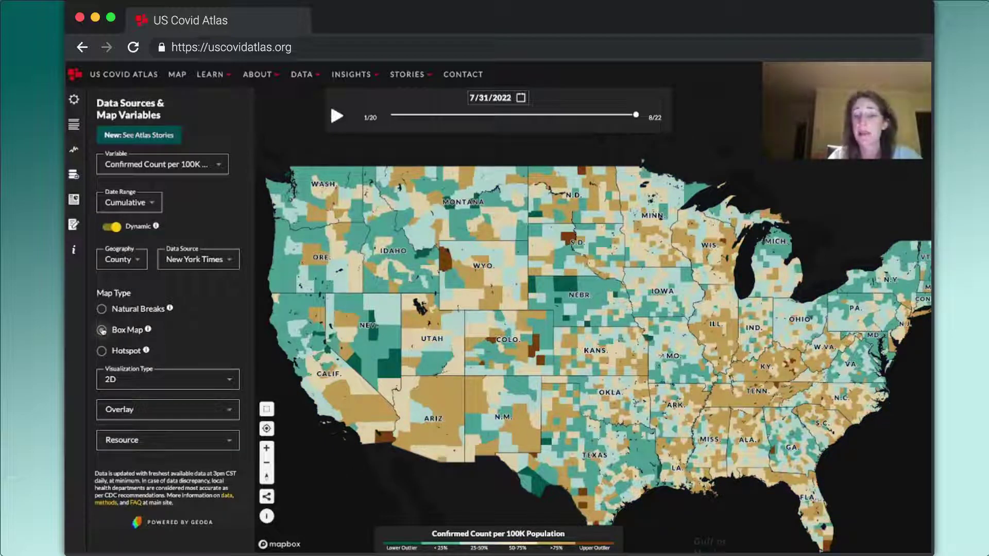
{"action": "left_click_drag", "start_coordinate": [336, 447], "coordinate": [356, 436]}
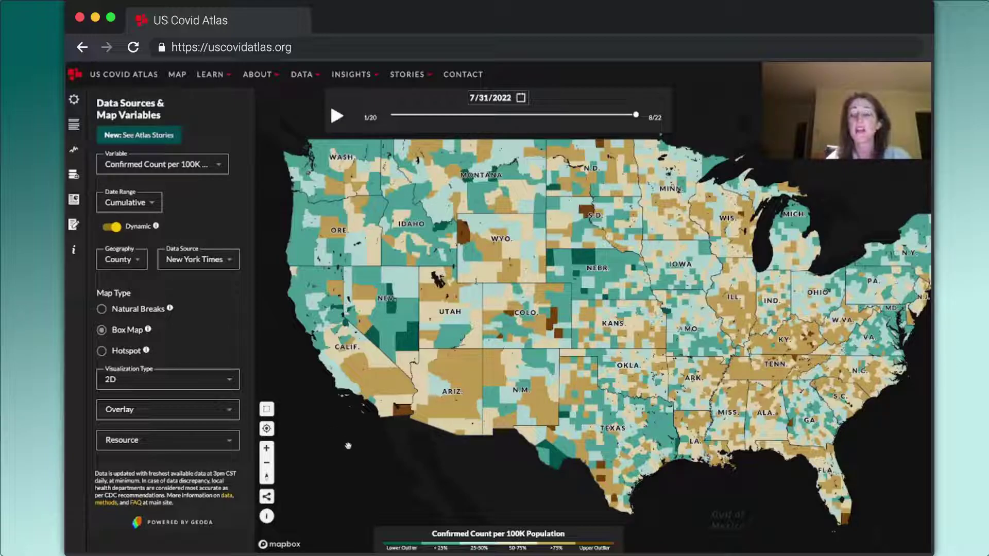
{"action": "left_click", "coordinate": [435, 539]}
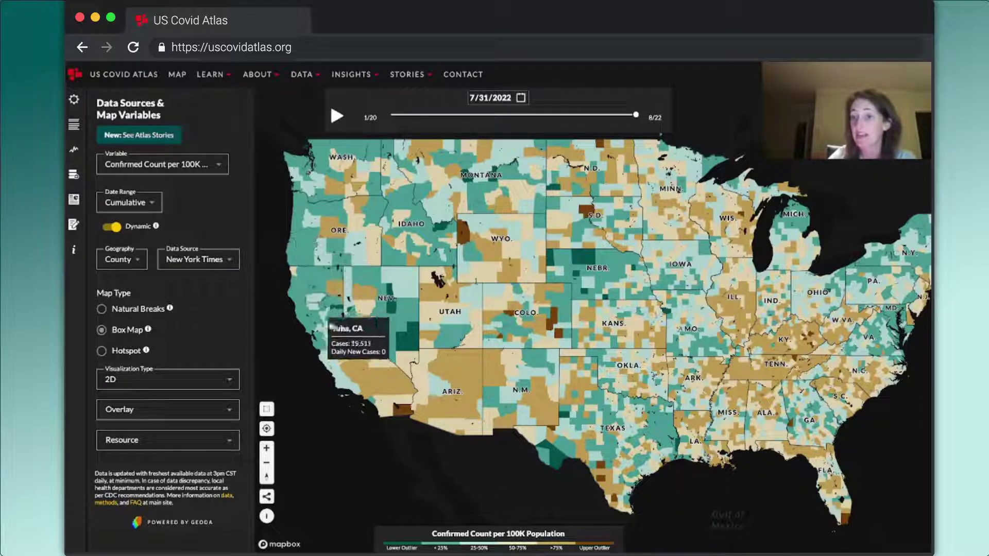
{"action": "left_click", "coordinate": [394, 539]}
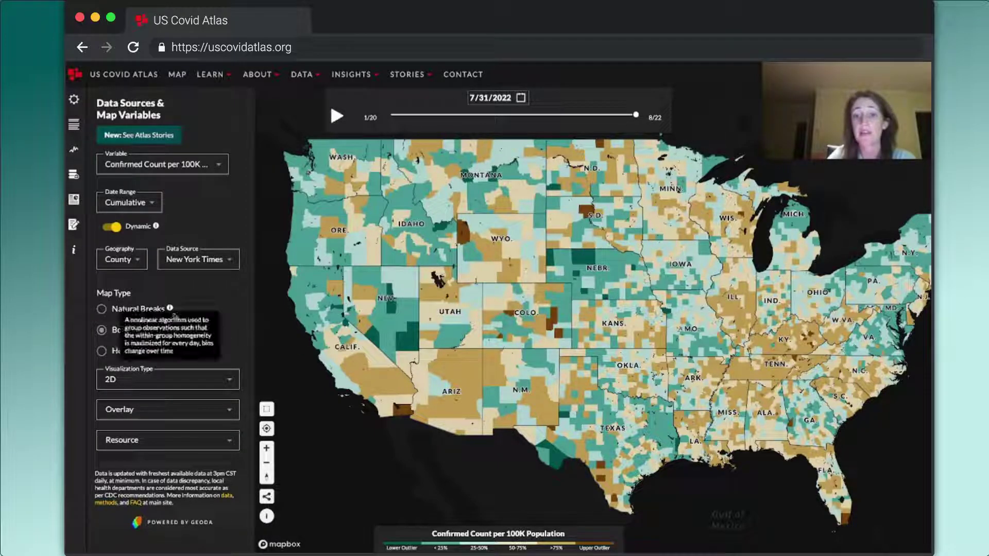
{"action": "left_click", "coordinate": [124, 309]}
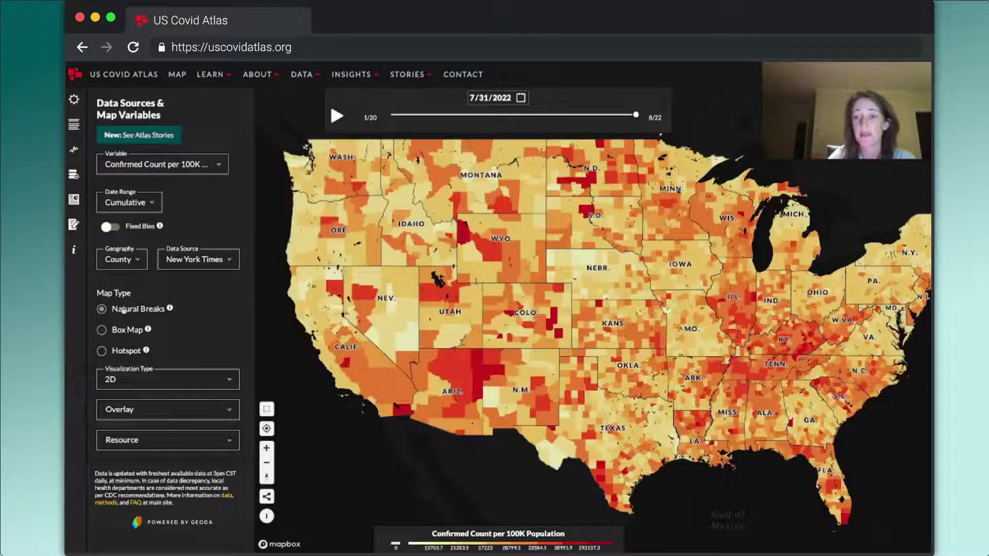
- Preview the county data as a 3D map and as a Cartogram
{"action": "left_click", "coordinate": [191, 378]}
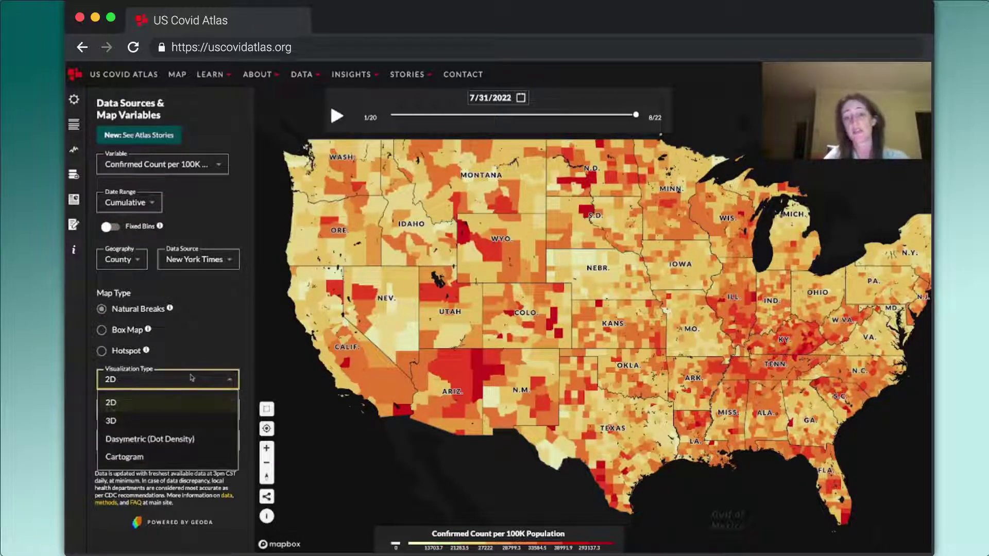
{"action": "left_click", "coordinate": [192, 420]}
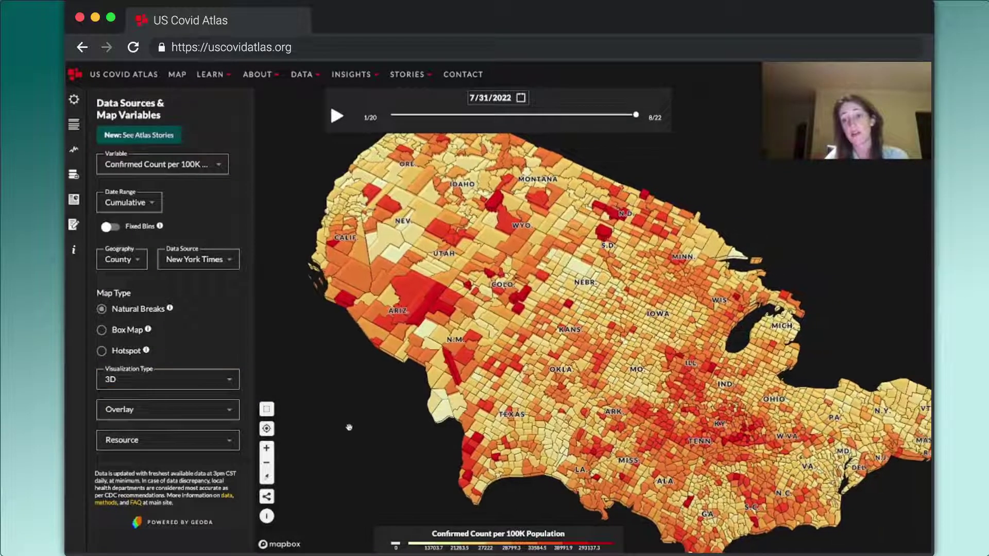
{"action": "left_click", "coordinate": [165, 379]}
{"action": "left_click", "coordinate": [171, 456]}
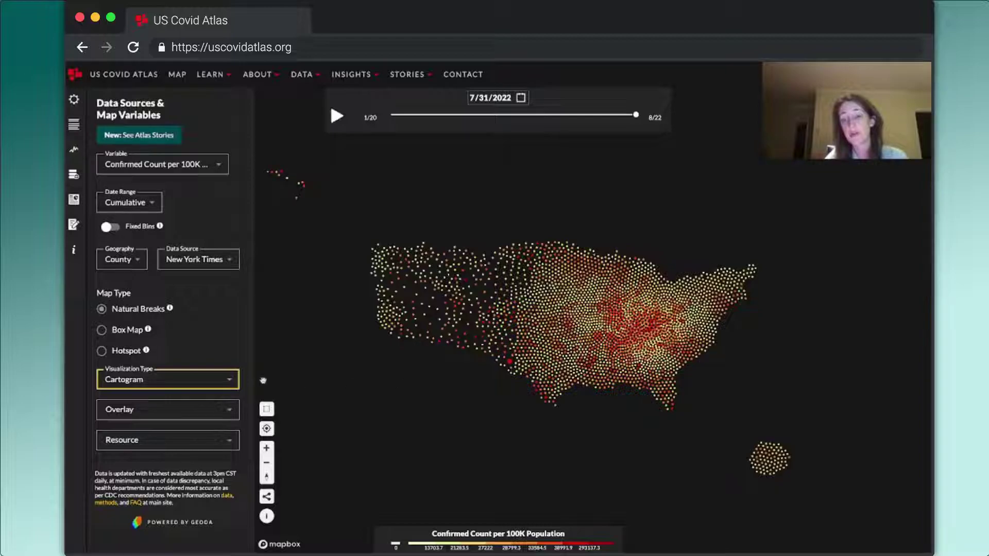
- Set the visualization type to Dasymetric (Dot Density) and examine the southern United States more closely
{"action": "left_click", "coordinate": [207, 383]}
{"action": "left_click", "coordinate": [200, 438]}
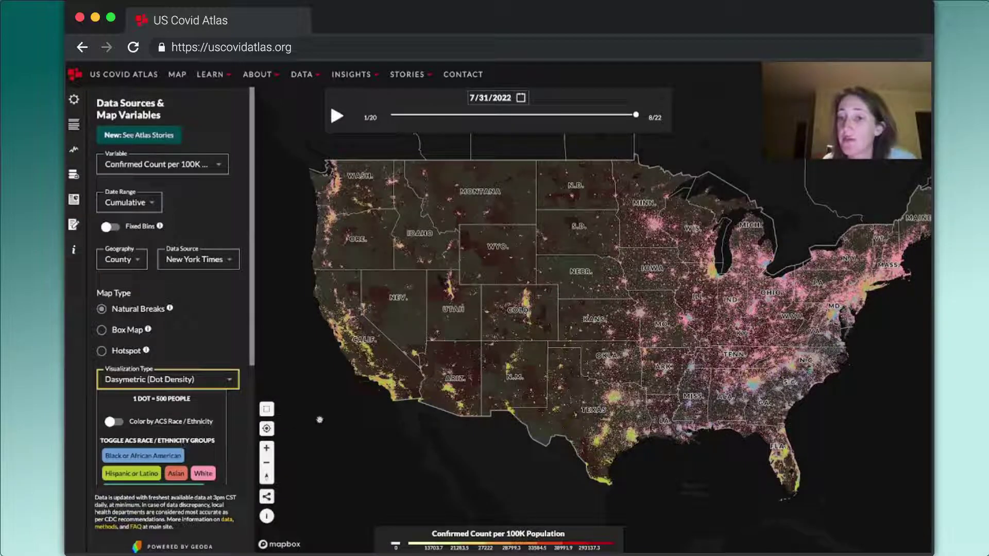
{"action": "scroll", "coordinate": [672, 469], "scroll_direction": "up", "scroll_amount": 3}
{"action": "scroll", "coordinate": [672, 470], "scroll_direction": "up", "scroll_amount": 2}
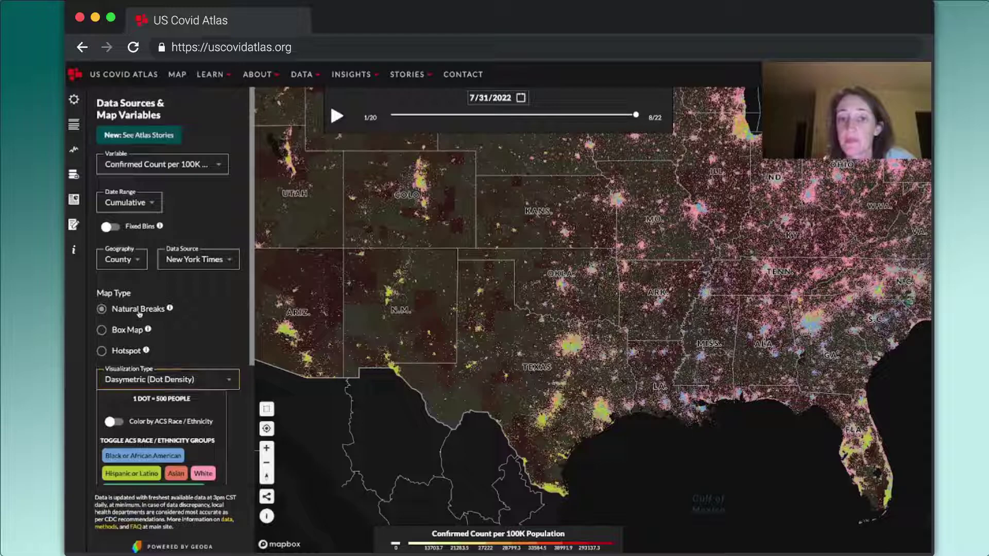
- Set the visualization type back to 2D and bring more of the United States into view
{"action": "left_click", "coordinate": [168, 380]}
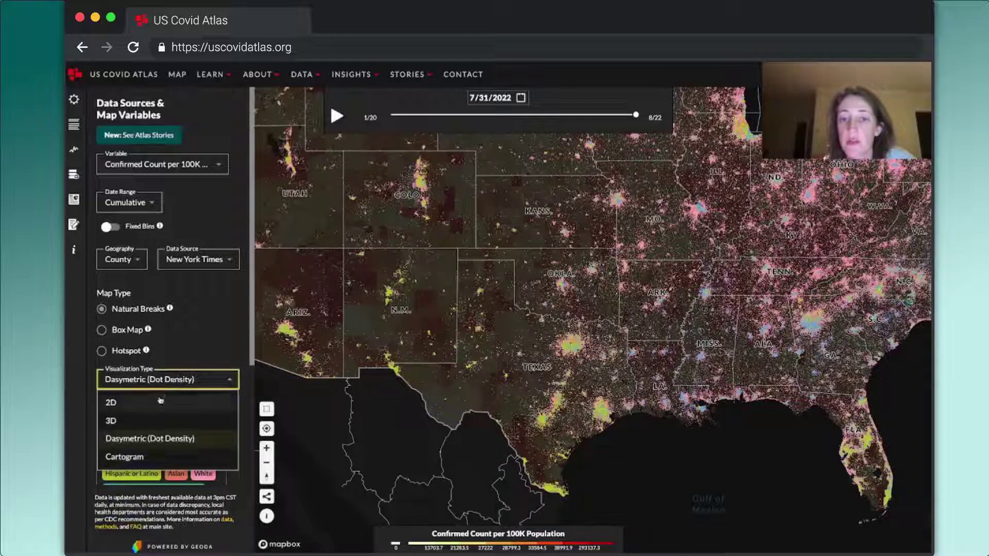
{"action": "left_click", "coordinate": [161, 403]}
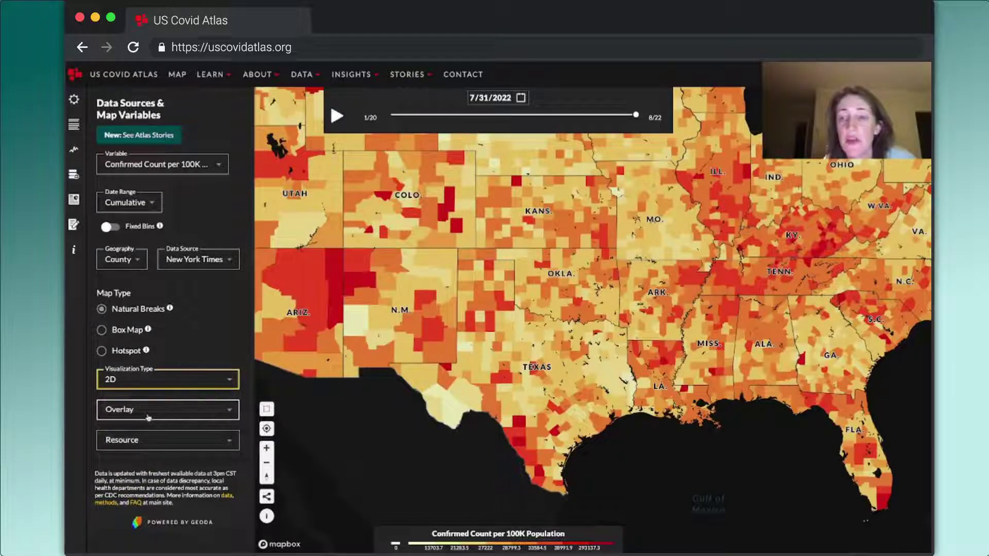
{"action": "scroll", "coordinate": [379, 420], "scroll_direction": "down", "scroll_amount": 2}
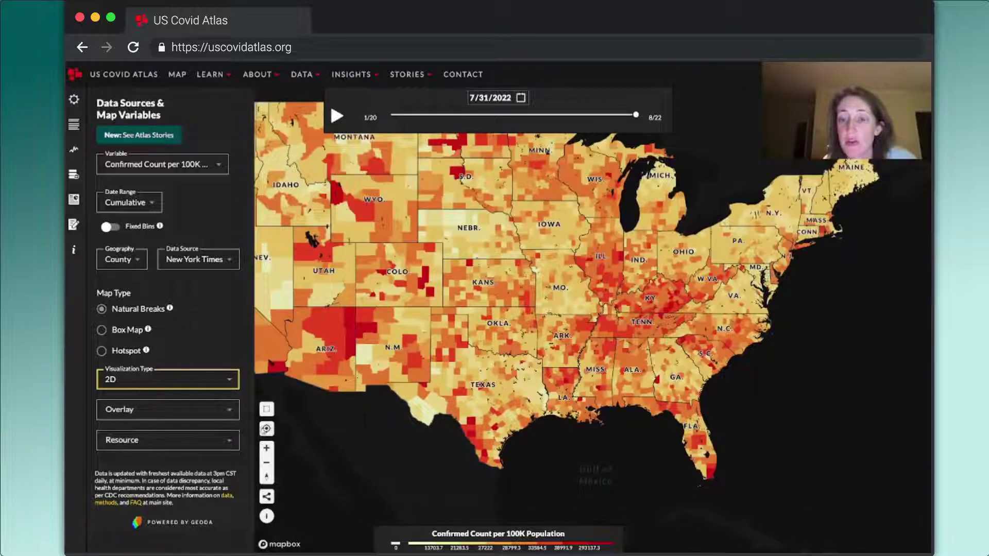
- Preview the Black Belt Counties overlay and the Native American Reservations overlay on the county map
{"action": "left_click", "coordinate": [163, 415]}
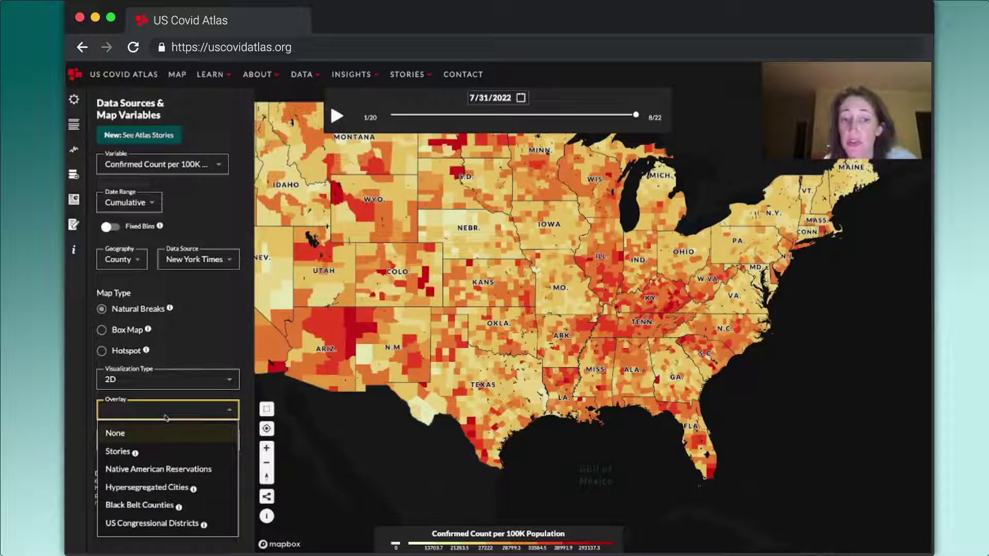
{"action": "left_click", "coordinate": [164, 504]}
{"action": "scroll", "coordinate": [482, 482], "scroll_direction": "down", "scroll_amount": 1}
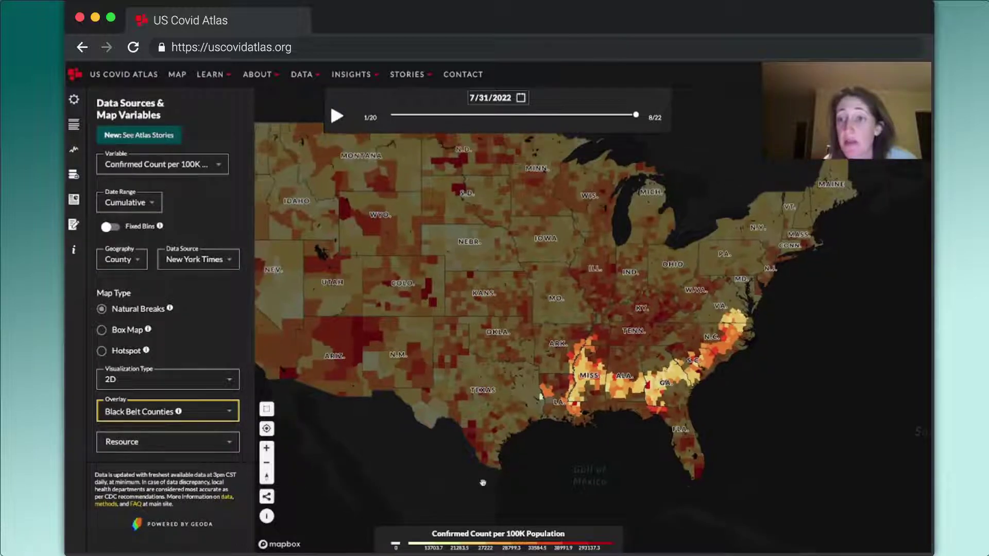
{"action": "left_click", "coordinate": [219, 418]}
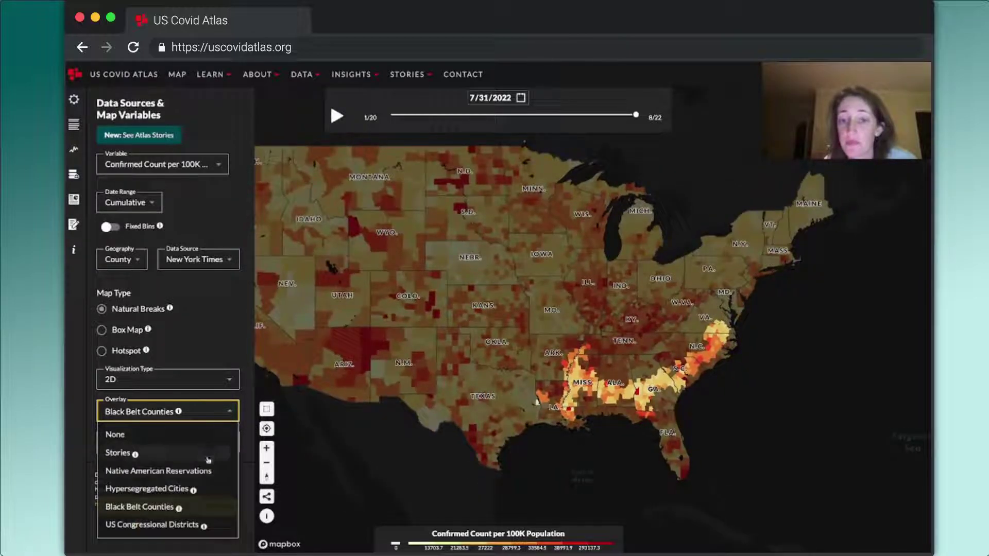
{"action": "left_click", "coordinate": [208, 470]}
{"action": "left_click_drag", "start_coordinate": [346, 438], "coordinate": [425, 470]}
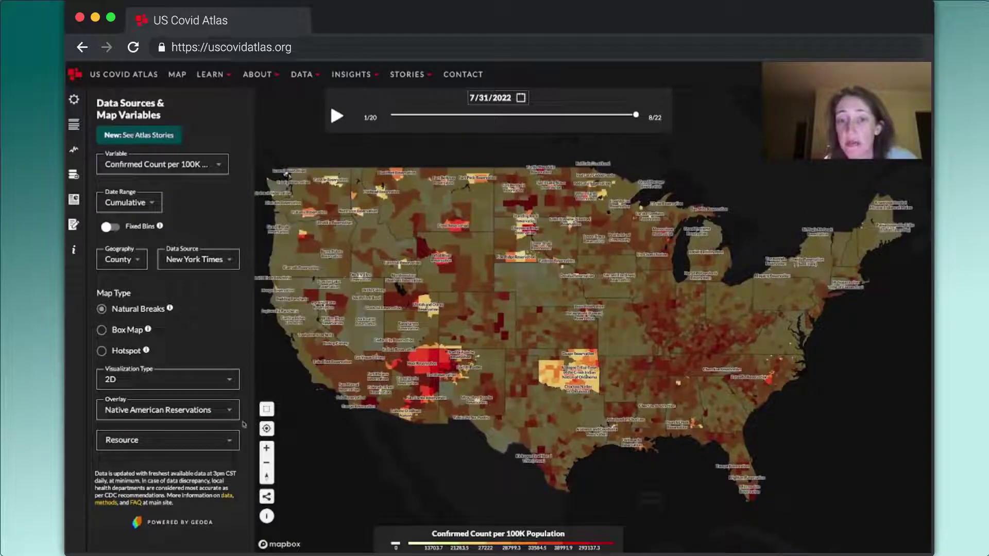
- Preview the Hypersegregated Cities overlay, and set the overlay back to None
{"action": "left_click", "coordinate": [222, 412]}
{"action": "left_click", "coordinate": [211, 487]}
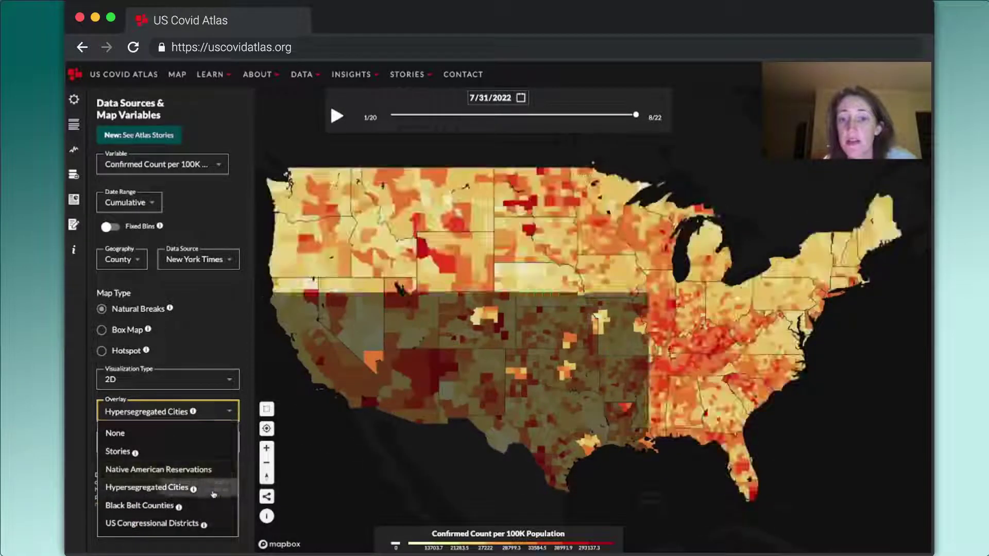
{"action": "left_click", "coordinate": [179, 415]}
{"action": "left_click", "coordinate": [171, 436]}
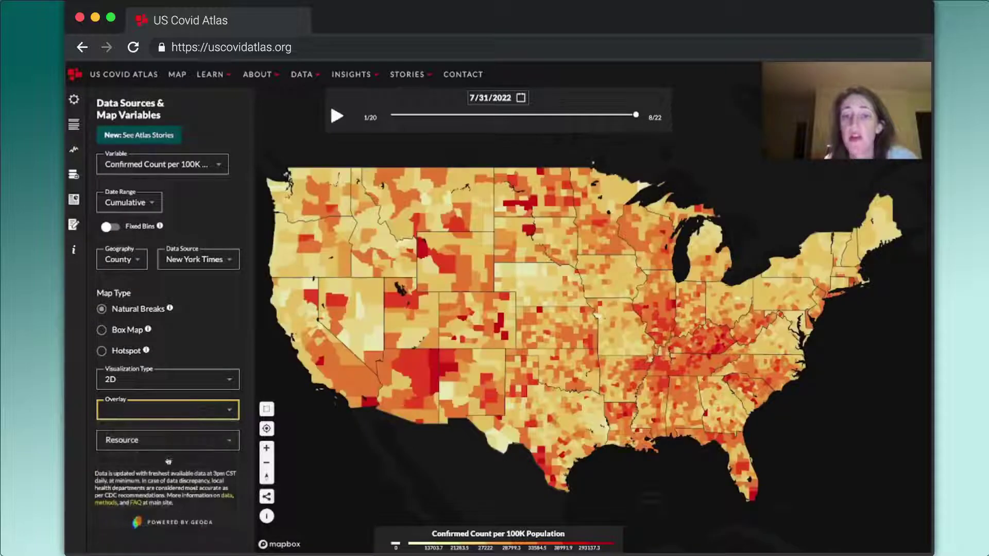
- Show the Clinics resource on the map and examine the clinic locations around Texas and Louisiana
{"action": "left_click", "coordinate": [162, 445]}
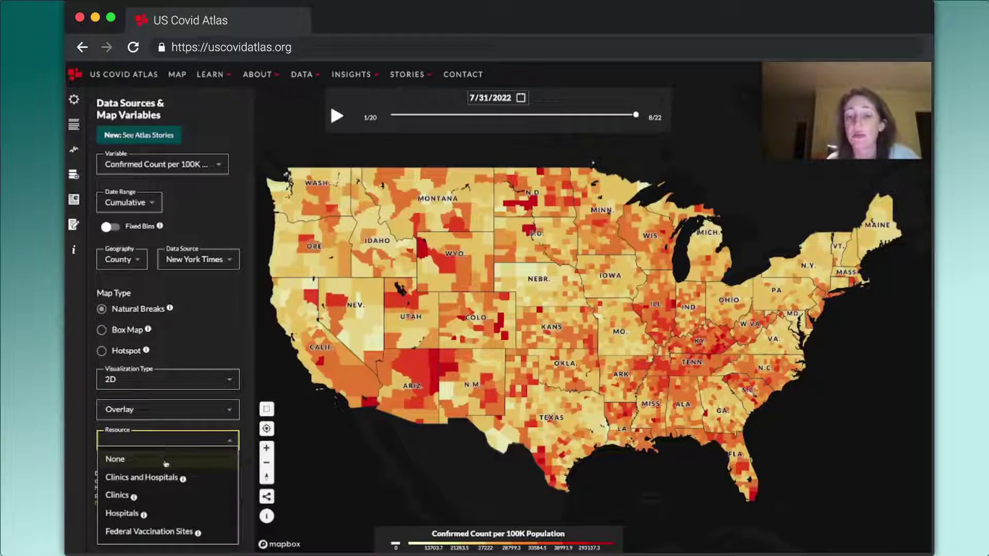
{"action": "left_click", "coordinate": [159, 493]}
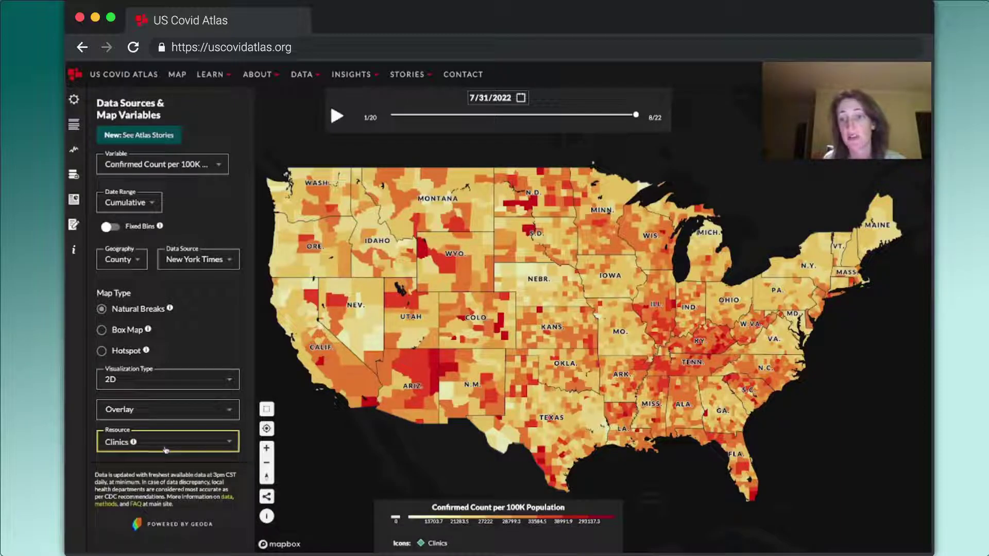
{"action": "scroll", "coordinate": [596, 443], "scroll_direction": "up", "scroll_amount": 5}
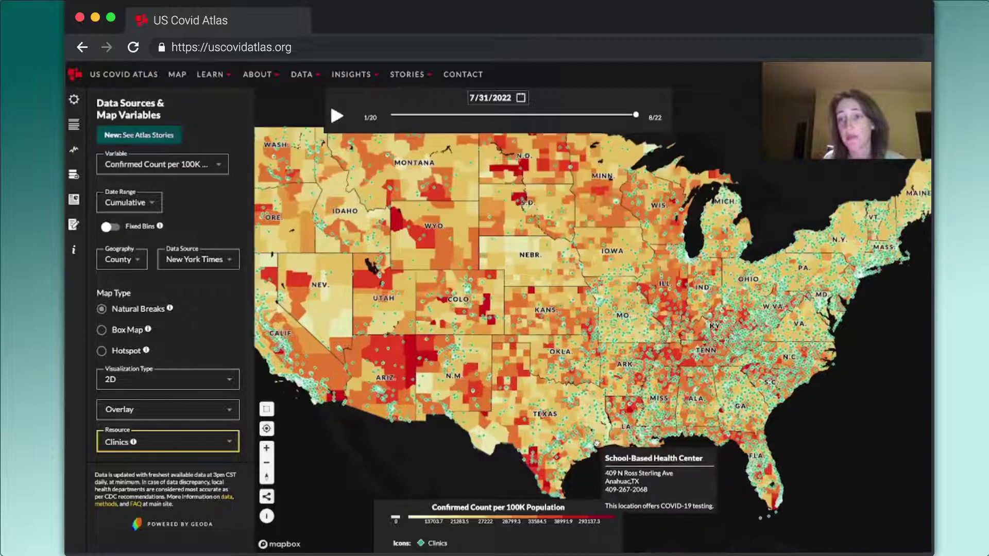
{"action": "scroll", "coordinate": [596, 443], "scroll_direction": "up", "scroll_amount": 1}
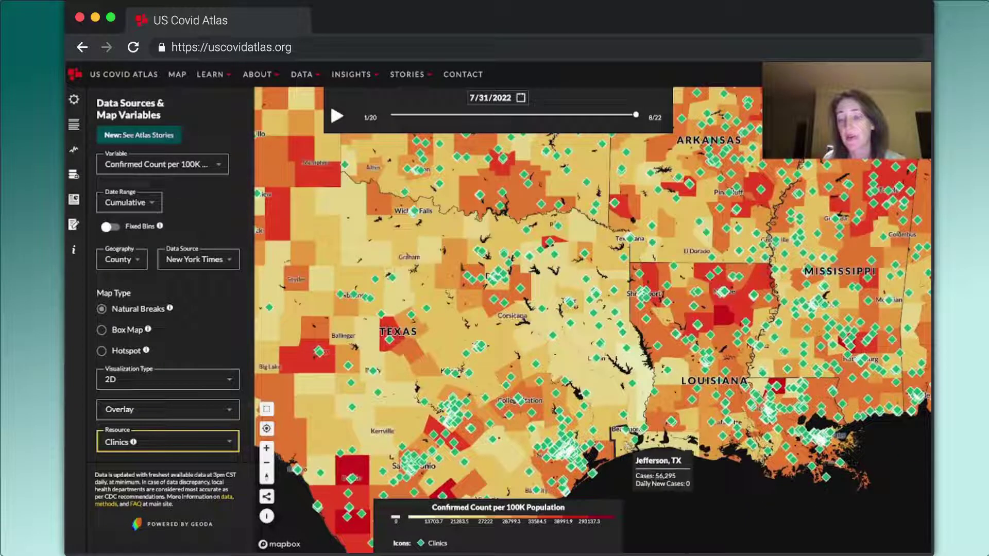
- Switch the displayed resource to Hospitals
{"action": "left_click", "coordinate": [206, 447]}
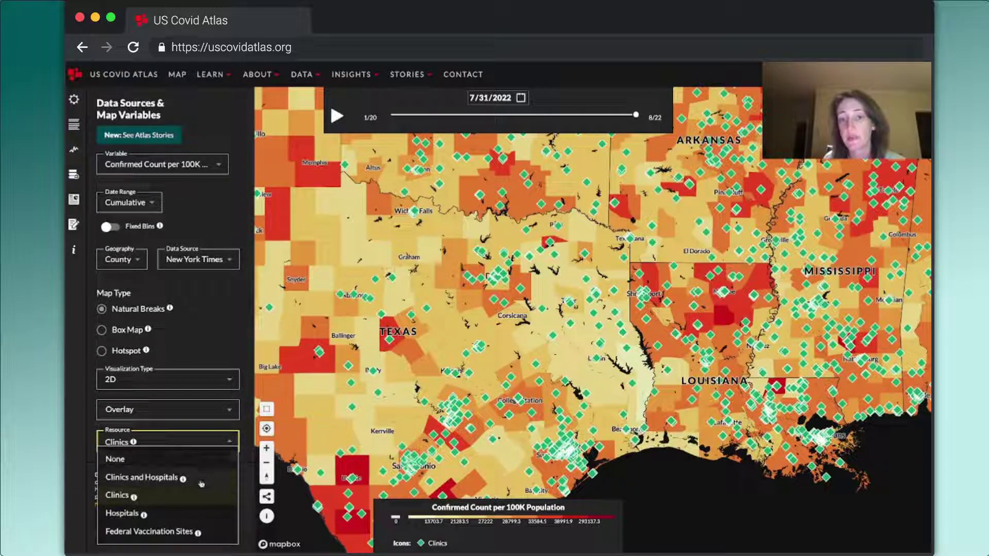
{"action": "left_click", "coordinate": [177, 446]}
{"action": "left_click", "coordinate": [175, 438]}
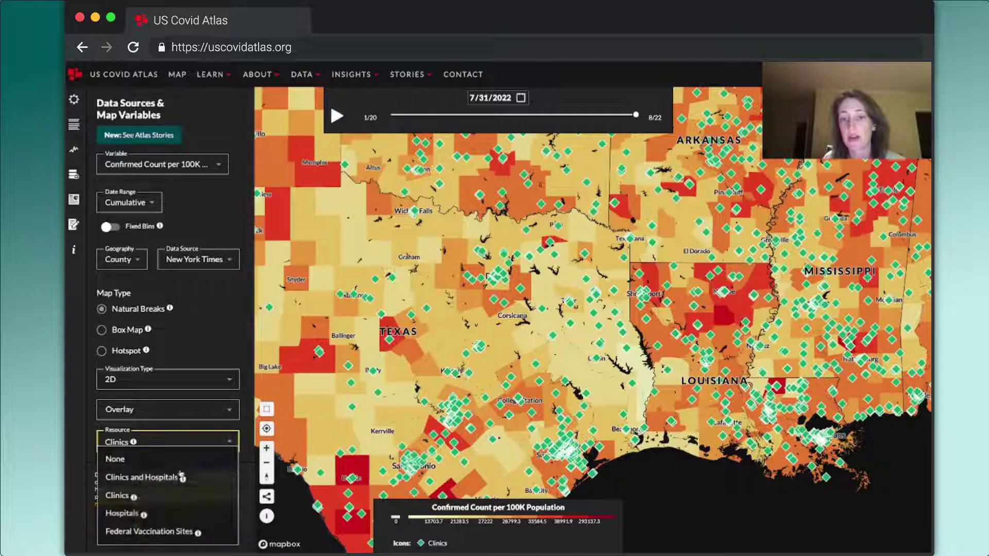
{"action": "left_click", "coordinate": [119, 514]}
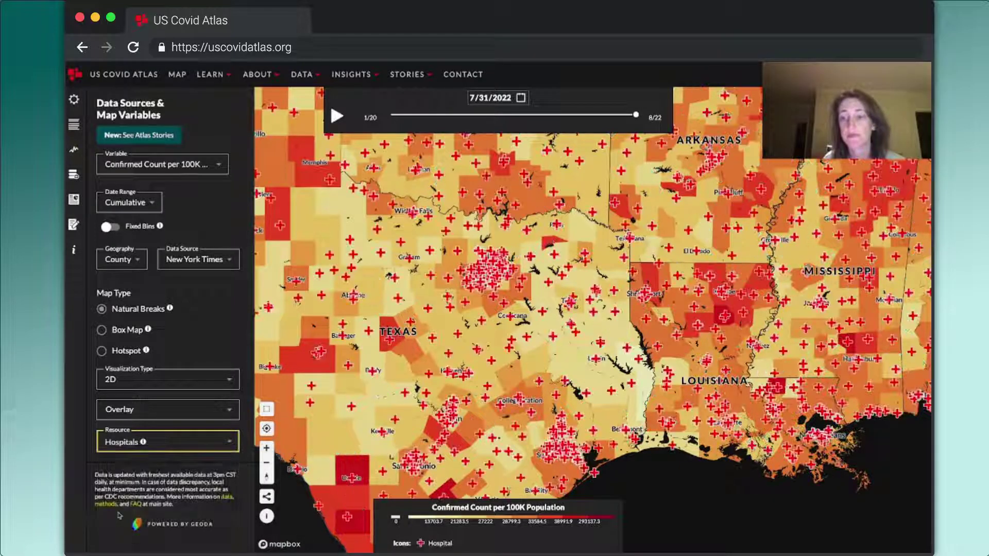
- Show the Clinics and Hospitals resource together and examine the locations around Houston closely
{"action": "left_click", "coordinate": [162, 441]}
{"action": "left_click", "coordinate": [163, 483]}
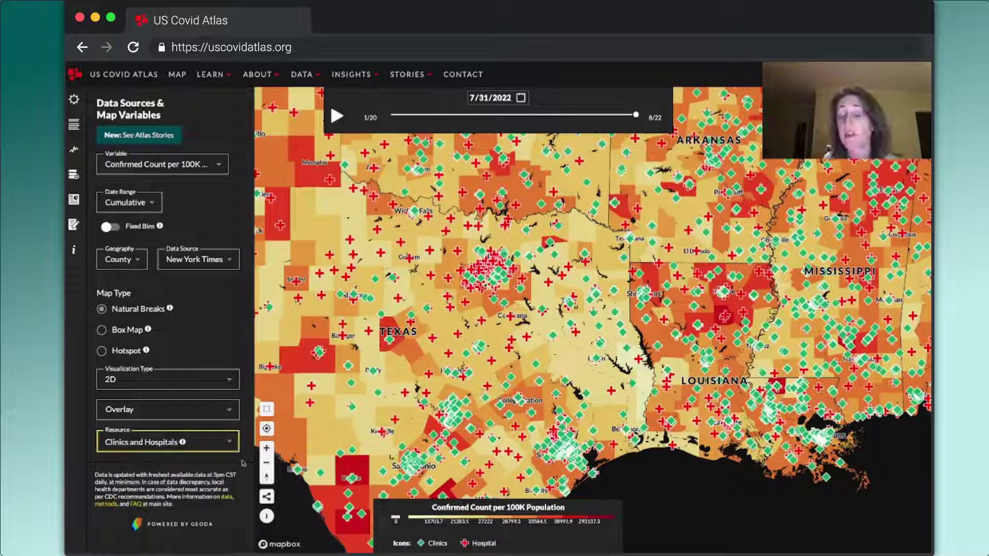
{"action": "scroll", "coordinate": [586, 448], "scroll_direction": "down", "scroll_amount": 1}
{"action": "scroll", "coordinate": [586, 448], "scroll_direction": "up", "scroll_amount": 5}
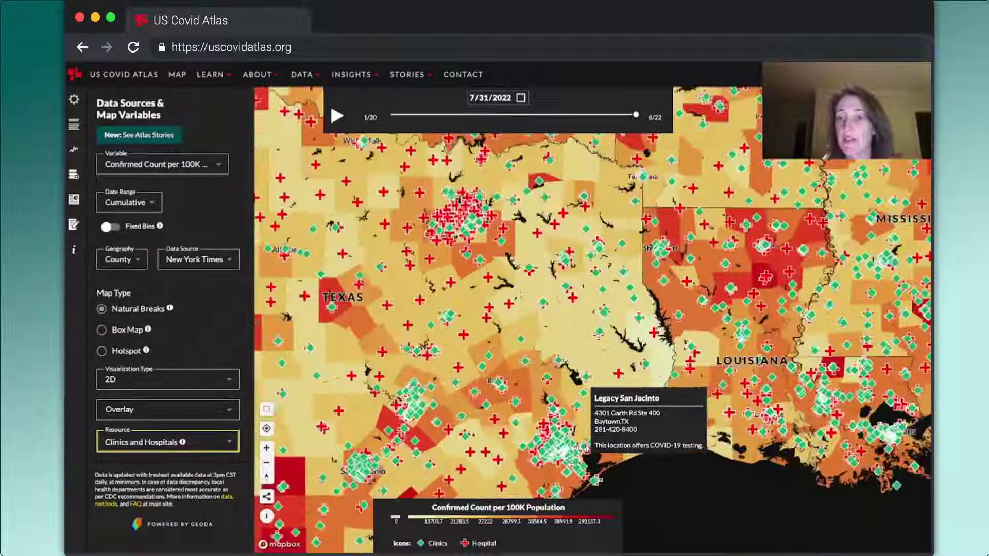
{"action": "scroll", "coordinate": [586, 448], "scroll_direction": "up", "scroll_amount": 4}
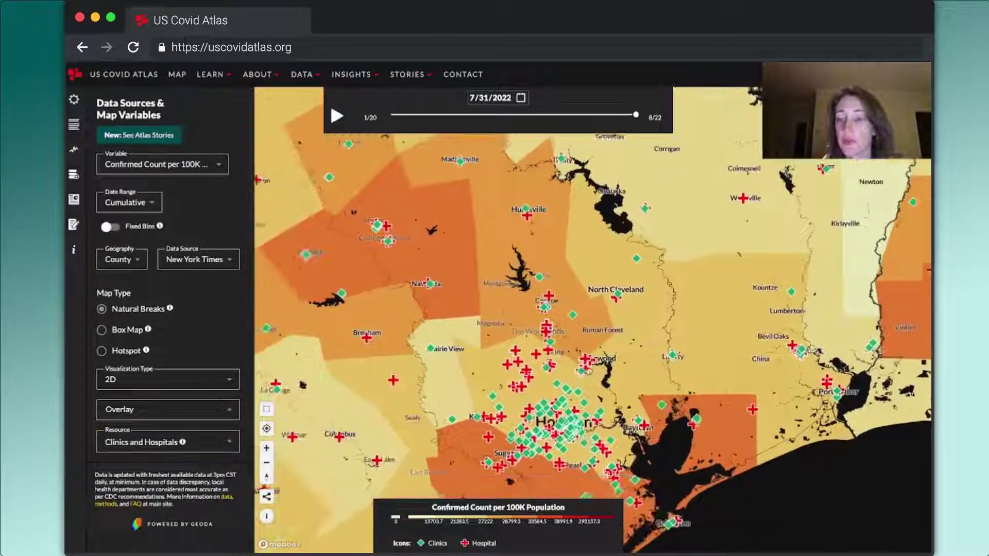
{"action": "scroll", "coordinate": [586, 448], "scroll_direction": "up", "scroll_amount": 3}
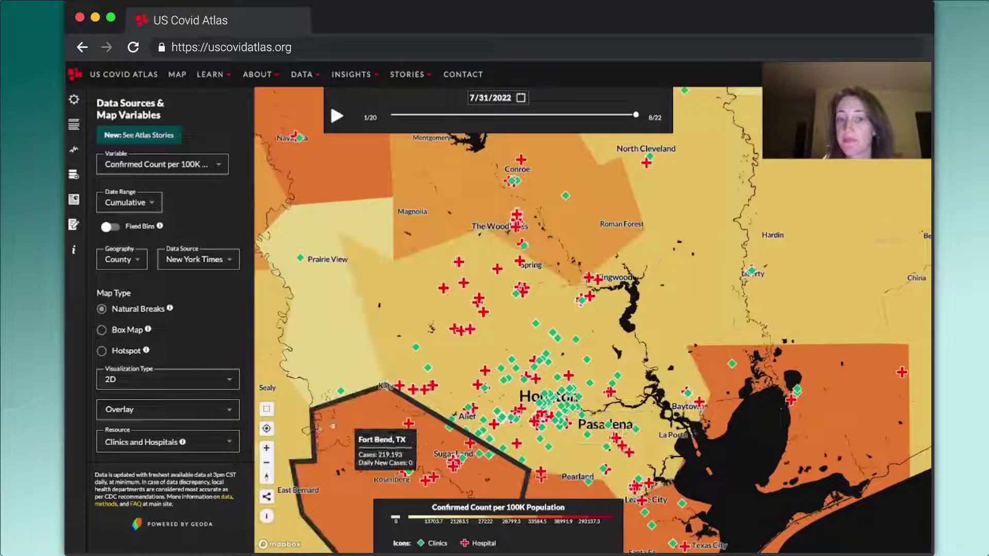
- Set the resource to None and return the map to a view of the contiguous United States
{"action": "left_click", "coordinate": [197, 445]}
{"action": "left_click", "coordinate": [195, 459]}
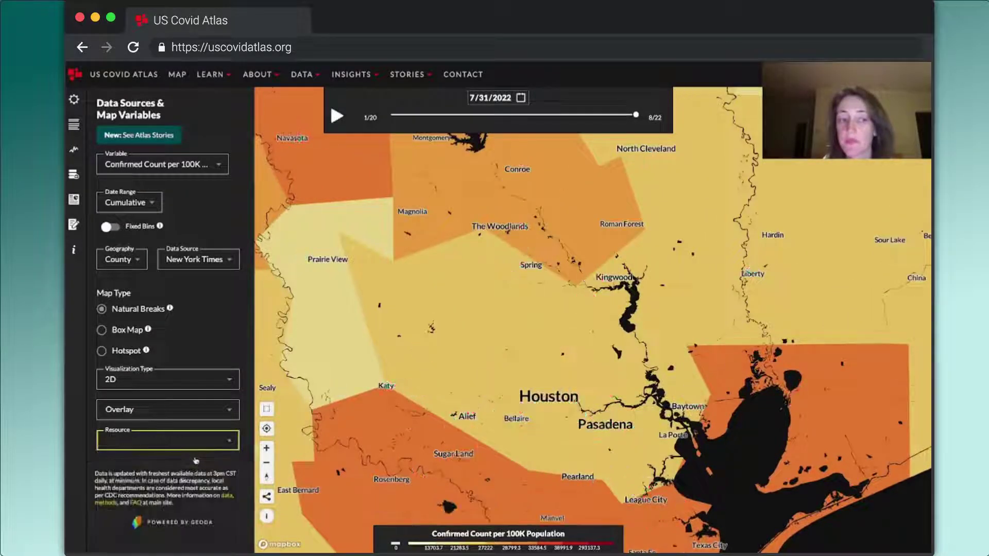
{"action": "scroll", "coordinate": [331, 441], "scroll_direction": "down", "scroll_amount": 4}
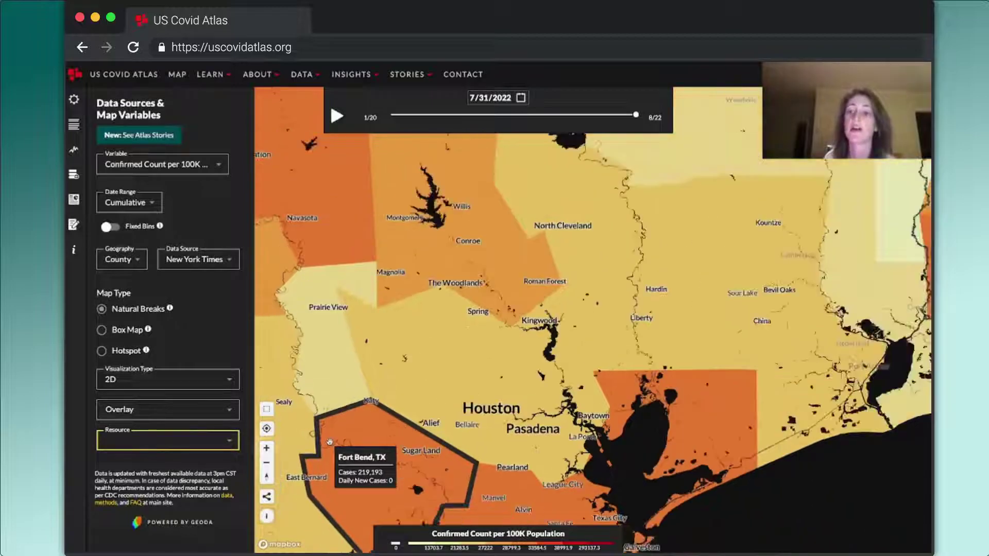
{"action": "scroll", "coordinate": [331, 442], "scroll_direction": "down", "scroll_amount": 5}
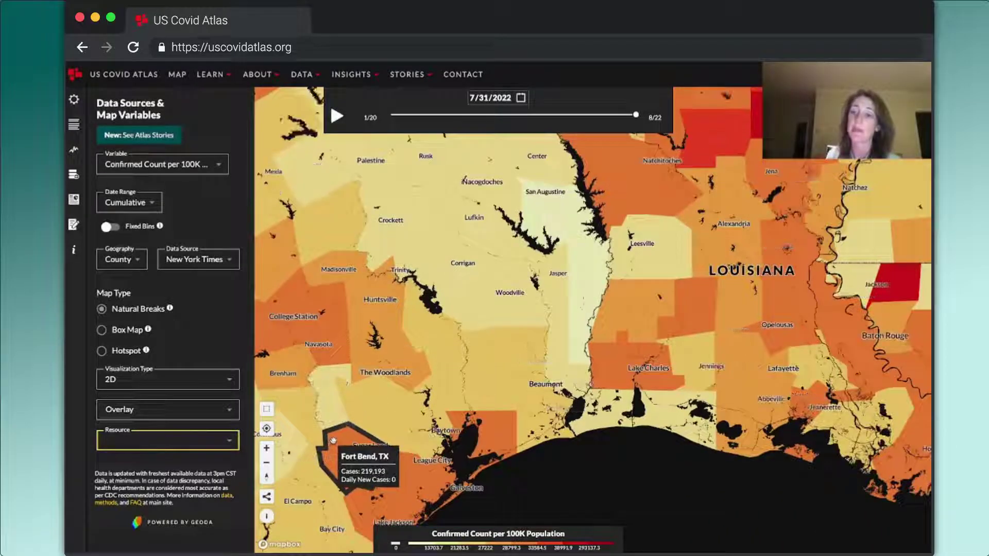
{"action": "scroll", "coordinate": [332, 440], "scroll_direction": "down", "scroll_amount": 5}
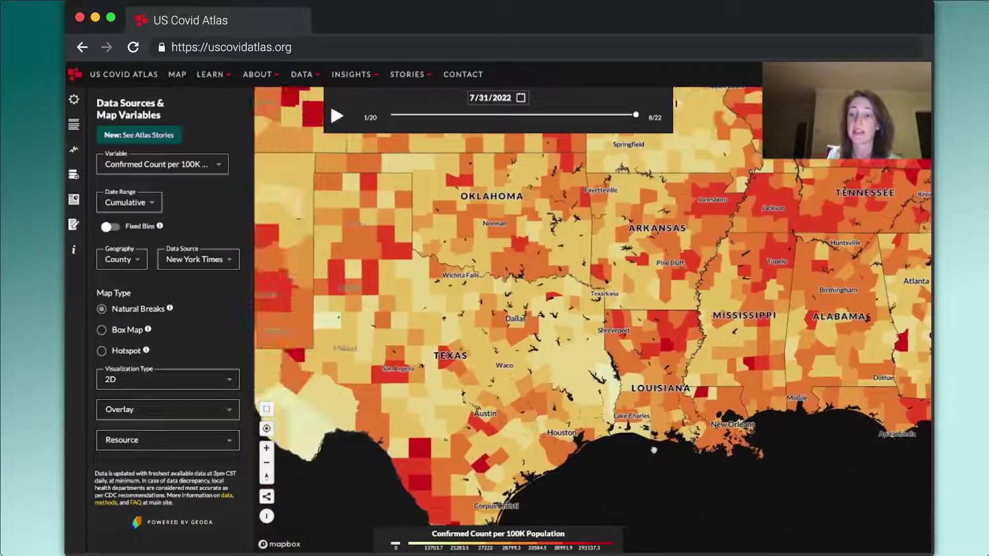
{"action": "left_click_drag", "start_coordinate": [453, 371], "coordinate": [615, 450]}
{"action": "scroll", "coordinate": [615, 450], "scroll_direction": "down", "scroll_amount": 5}
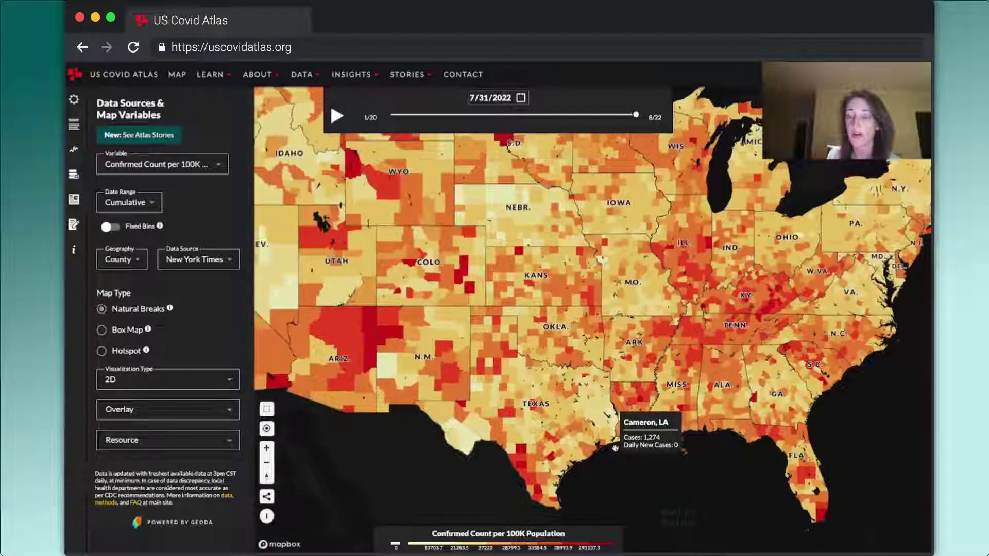
{"action": "left_click_drag", "start_coordinate": [613, 466], "coordinate": [660, 488]}
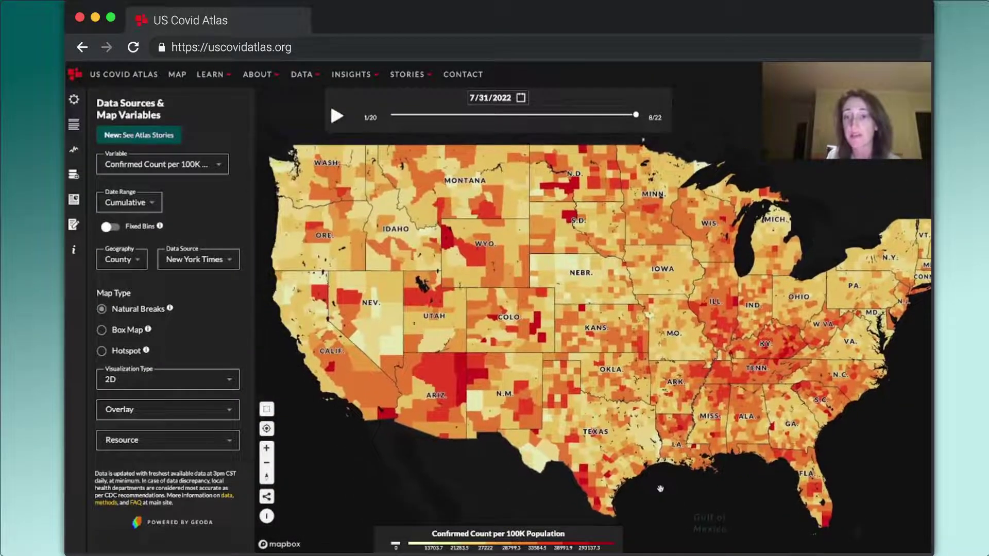